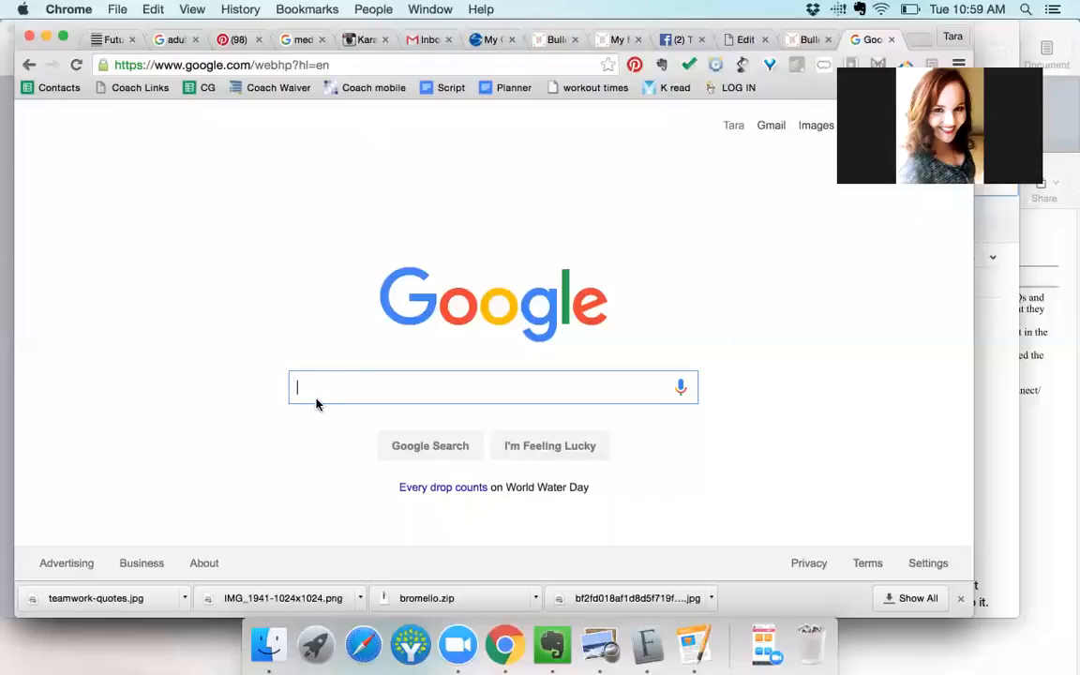
Search Google Images for "meditate" and filter the usage rights to "Labeled for reuse with modification".
text(ditate)
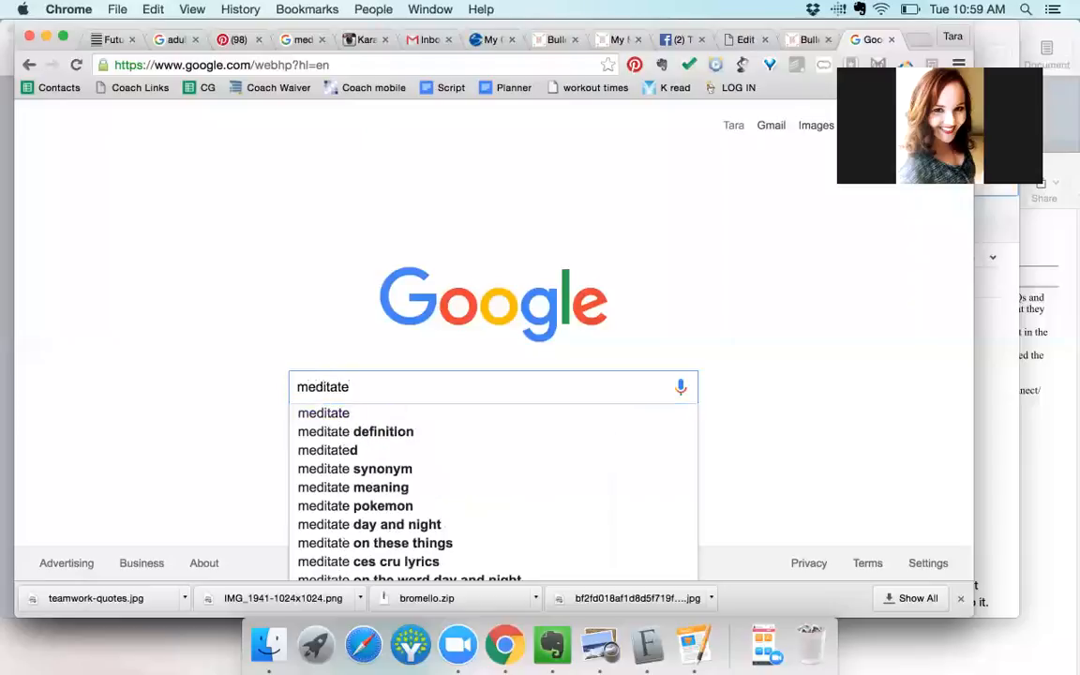
key(Return)
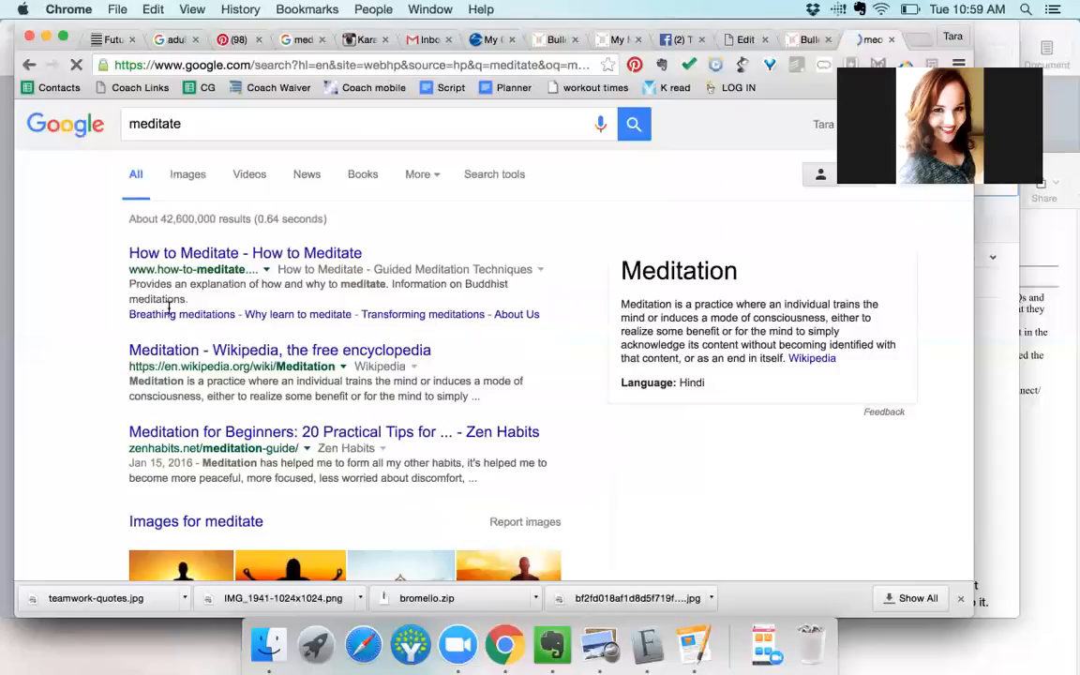
click(180, 176)
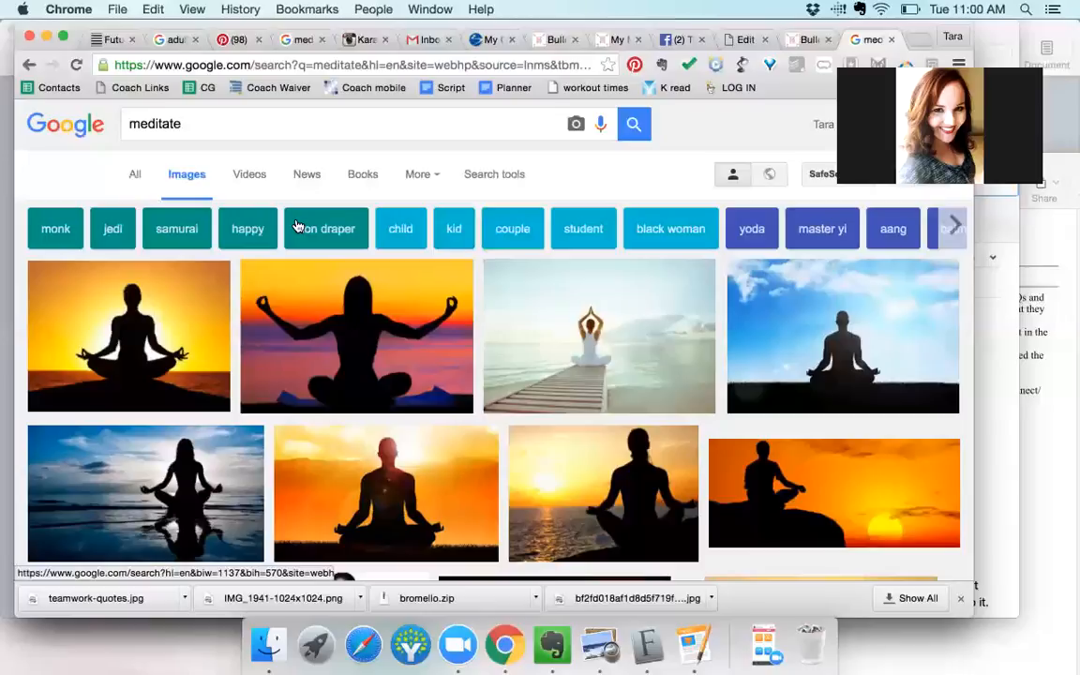
click(480, 178)
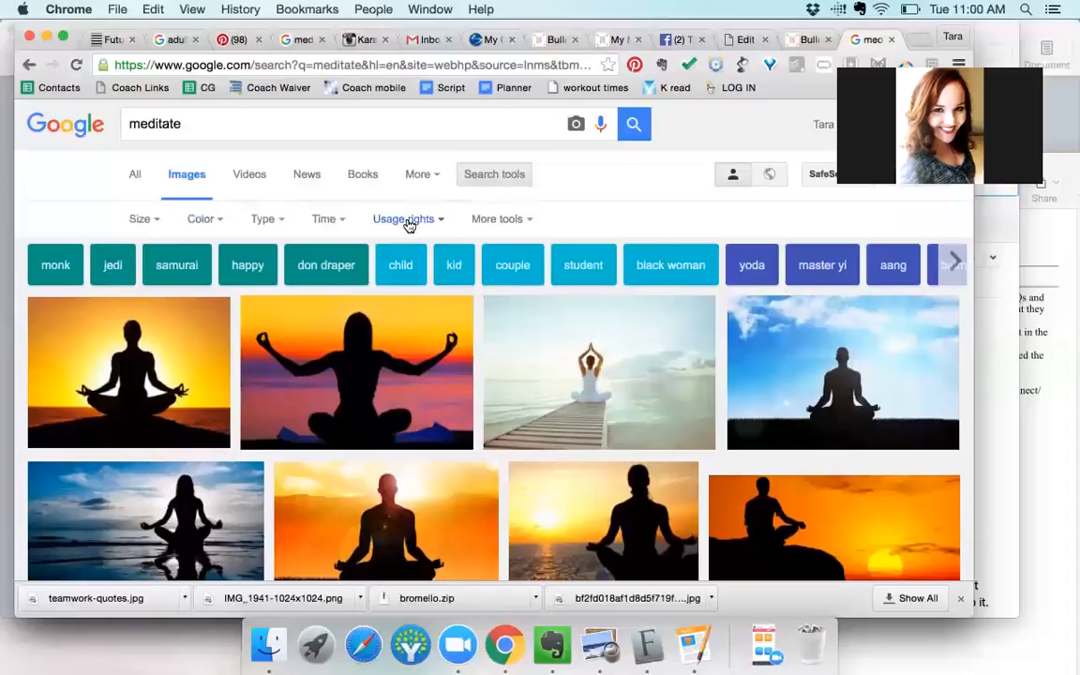
click(407, 221)
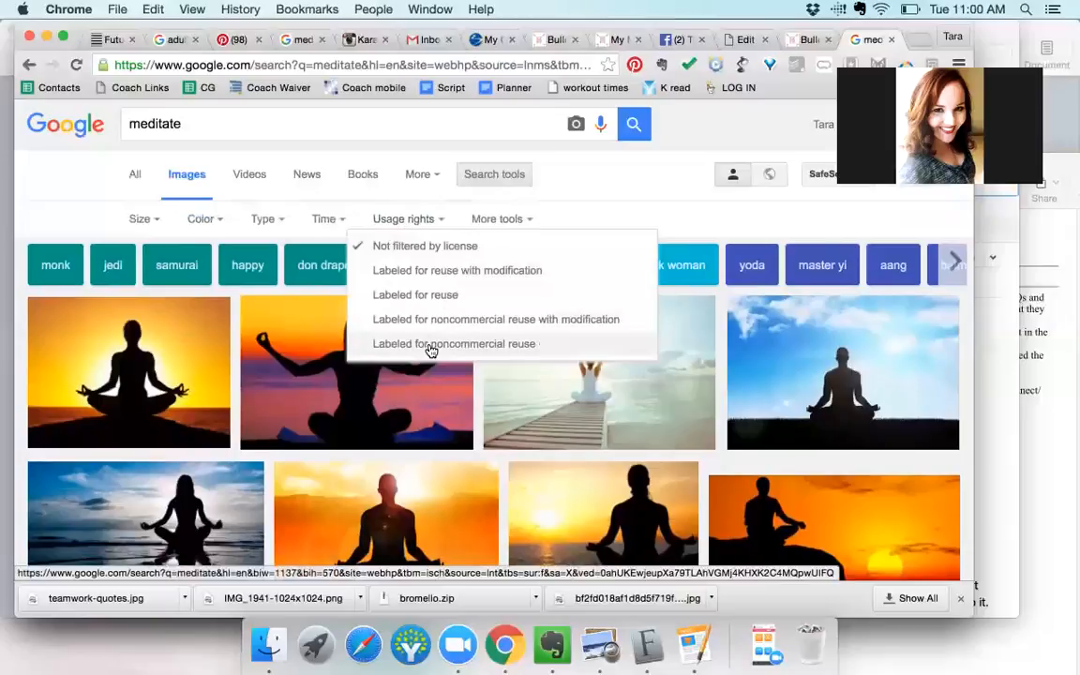
click(437, 271)
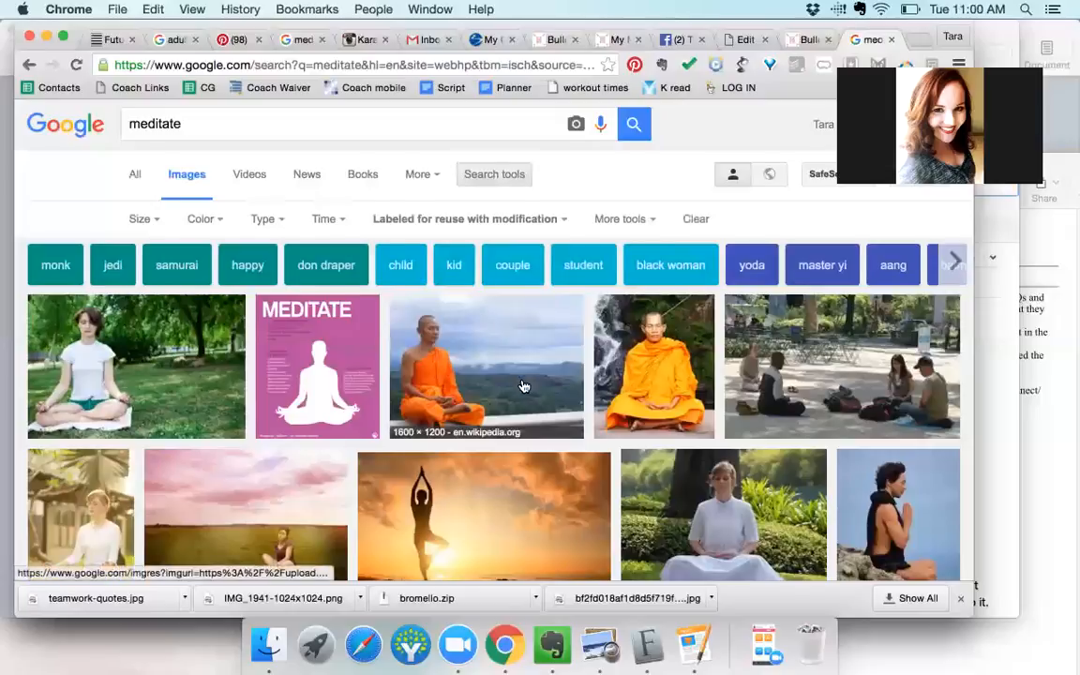
Browse the filtered image results for a meditation picture suitable as a background.
scroll(521, 383, down, 1)
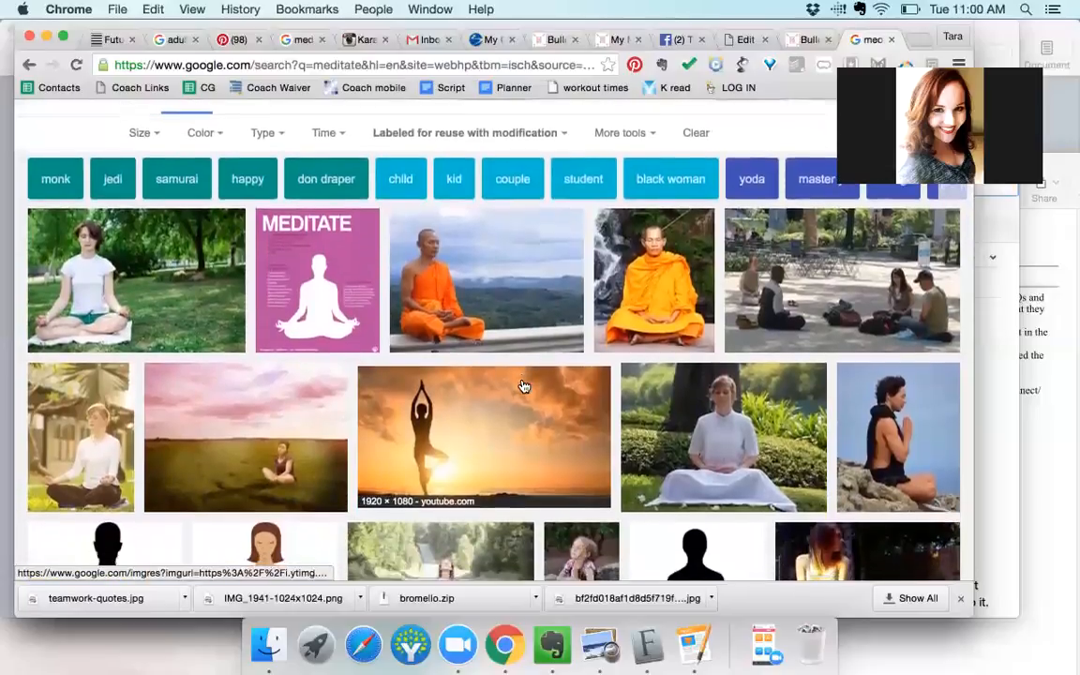
scroll(523, 386, down, 3)
scroll(523, 386, down, 5)
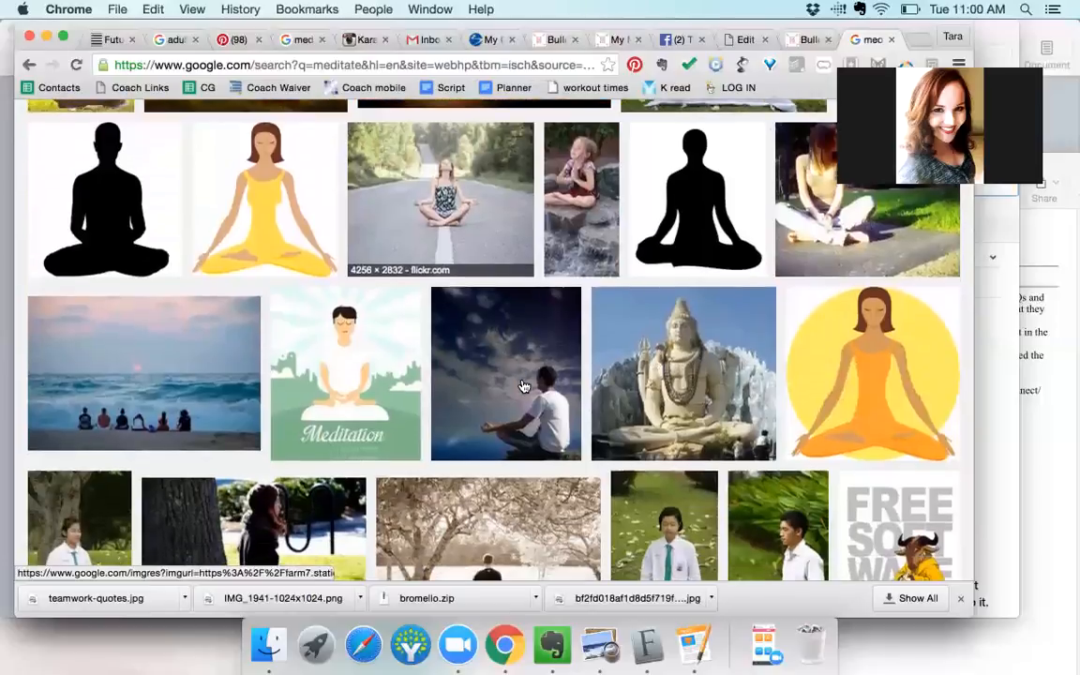
scroll(523, 386, down, 8)
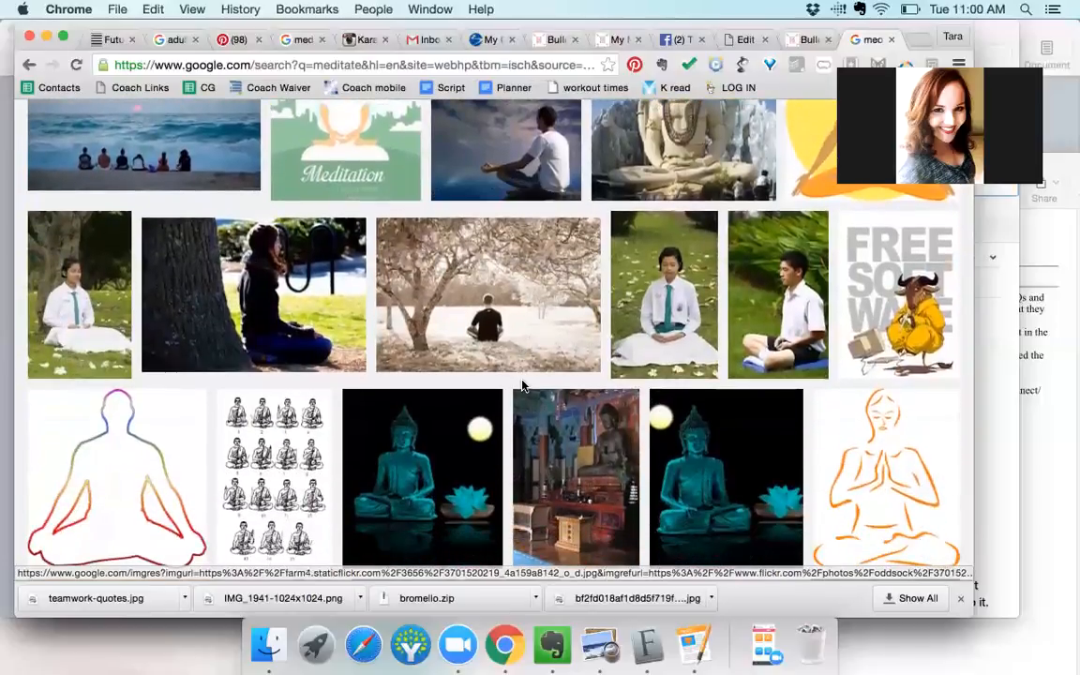
scroll(522, 386, down, 8)
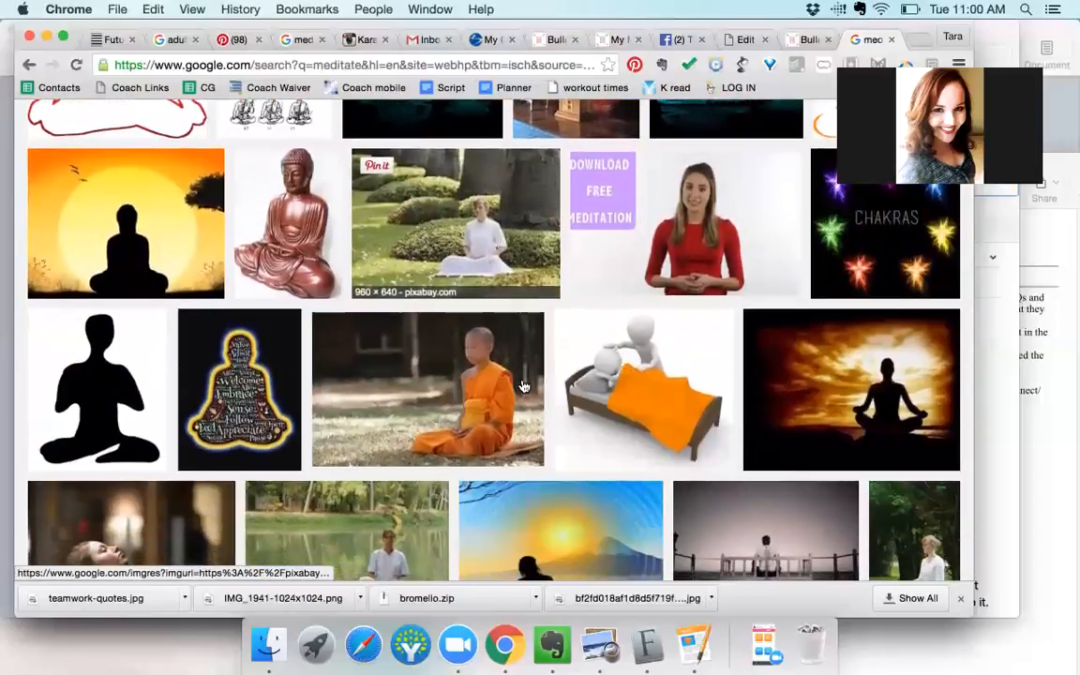
scroll(523, 386, down, 6)
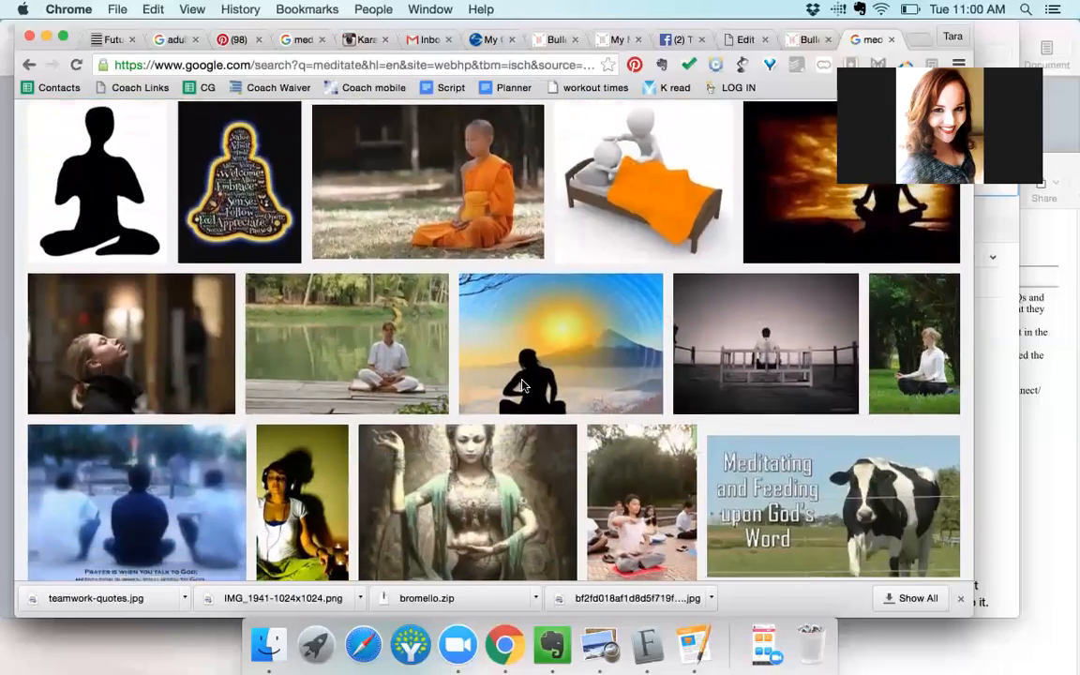
scroll(523, 386, down, 9)
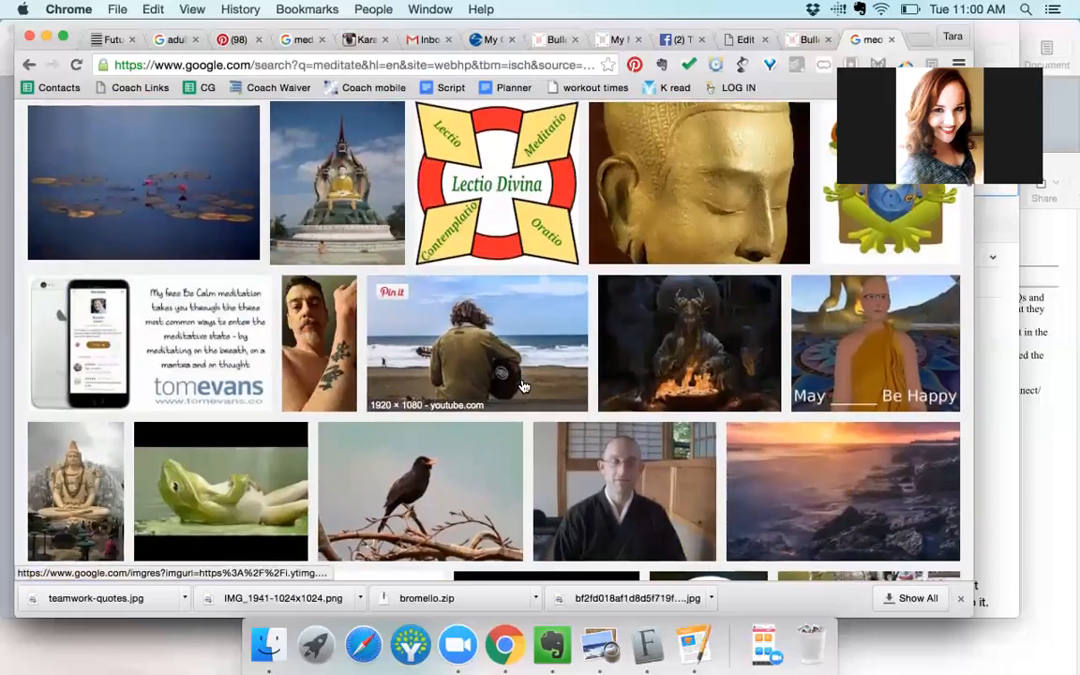
scroll(523, 386, up, 7)
scroll(523, 386, up, 12)
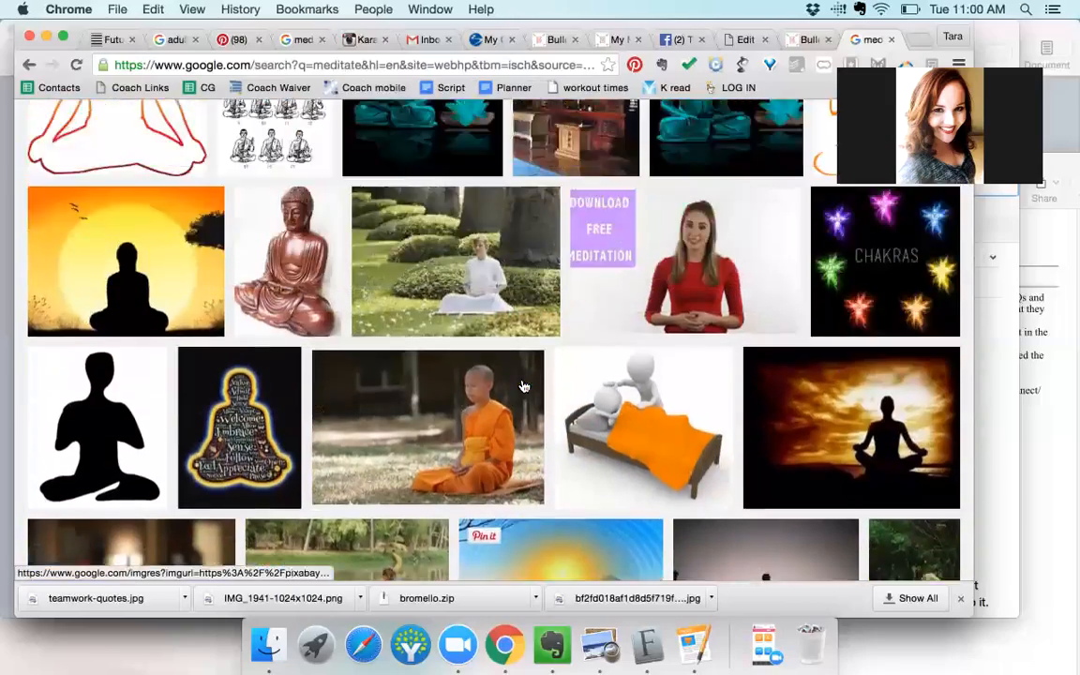
scroll(523, 386, up, 2)
scroll(523, 387, down, 3)
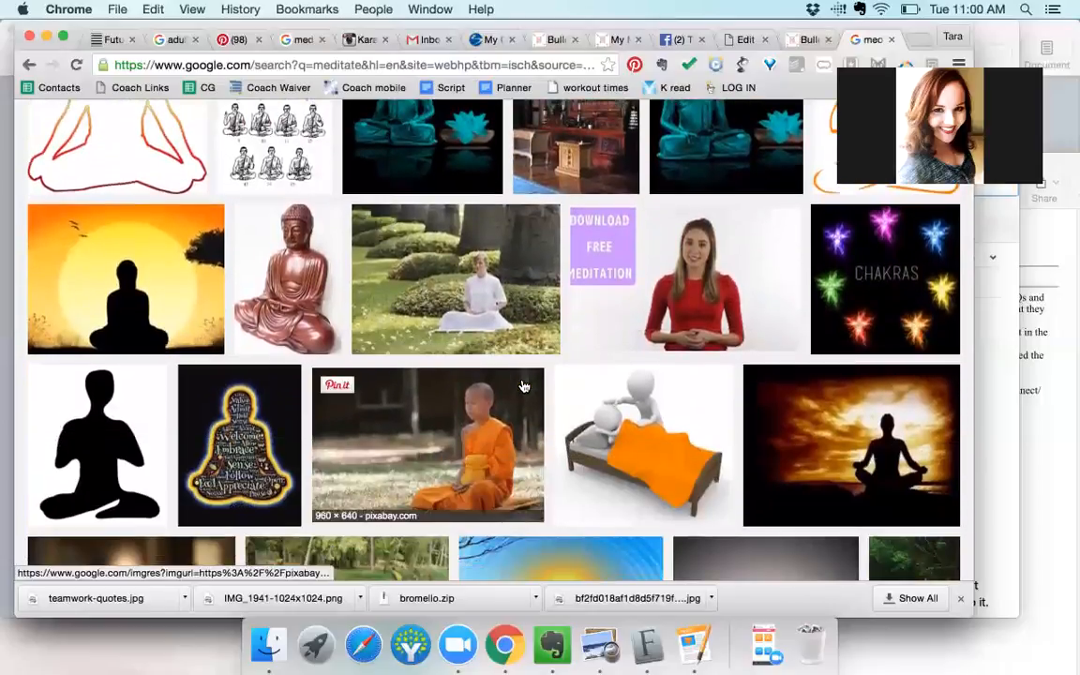
scroll(523, 386, up, 8)
scroll(523, 386, up, 7)
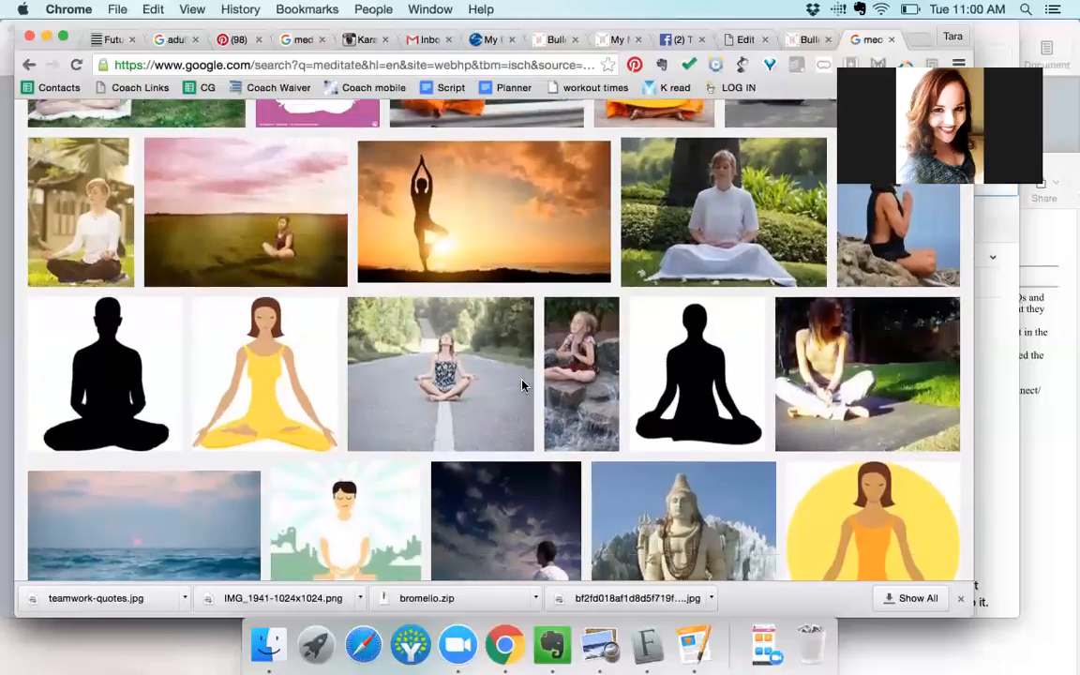
scroll(523, 386, up, 3)
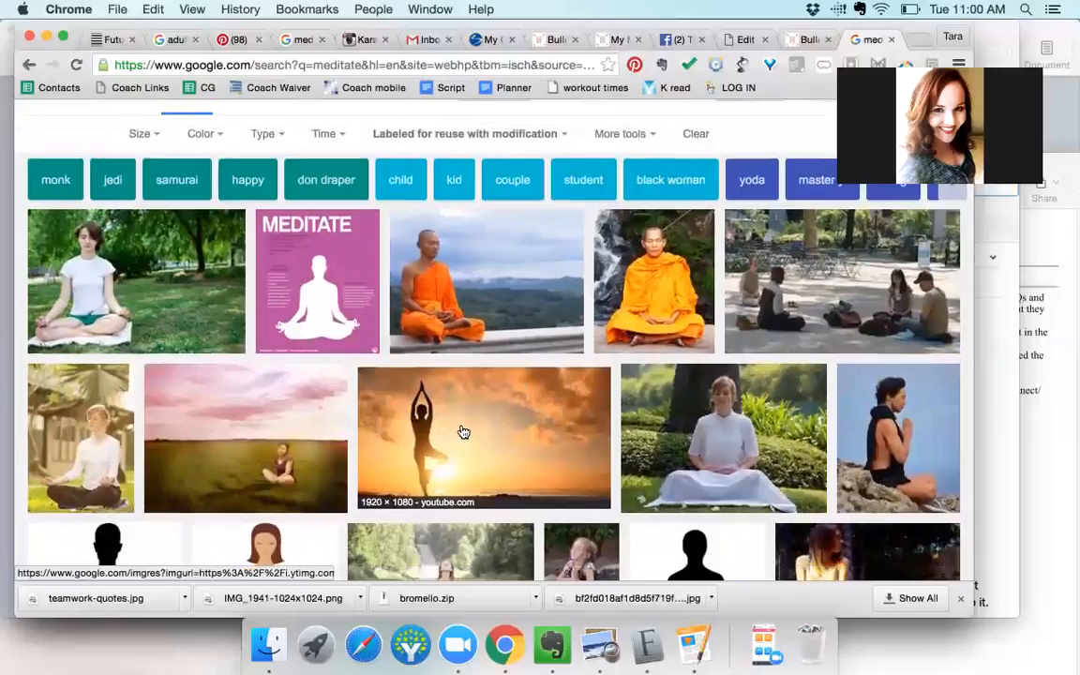
Open the sunset image of the silhouetted yoga pose and save it to the computer.
click(461, 430)
right_click(238, 347)
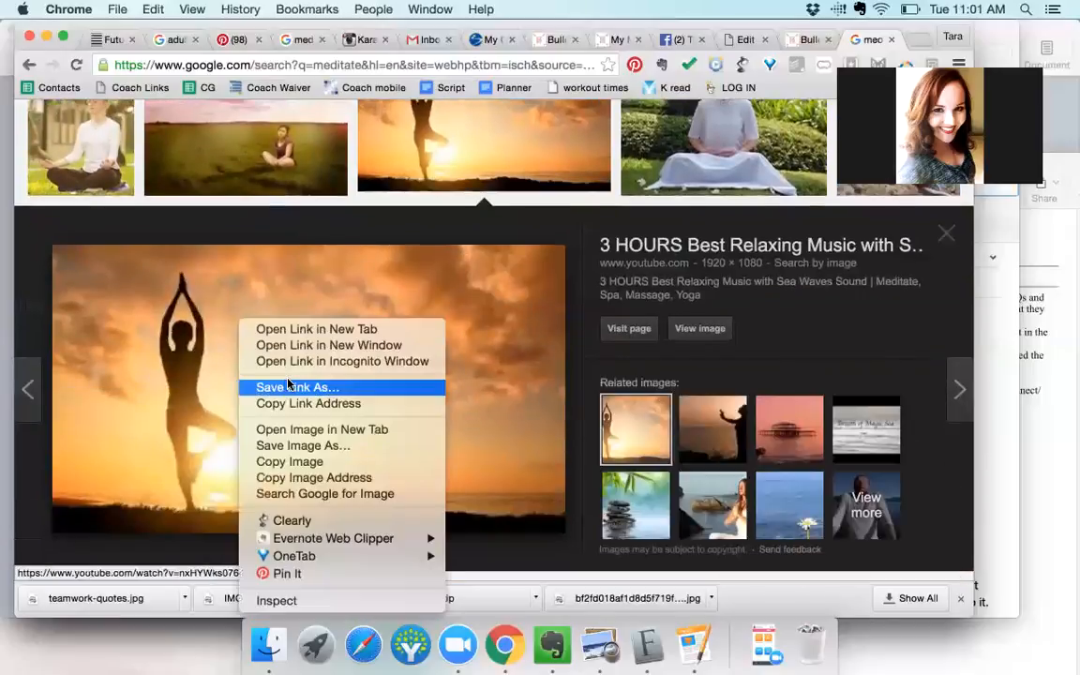
click(298, 446)
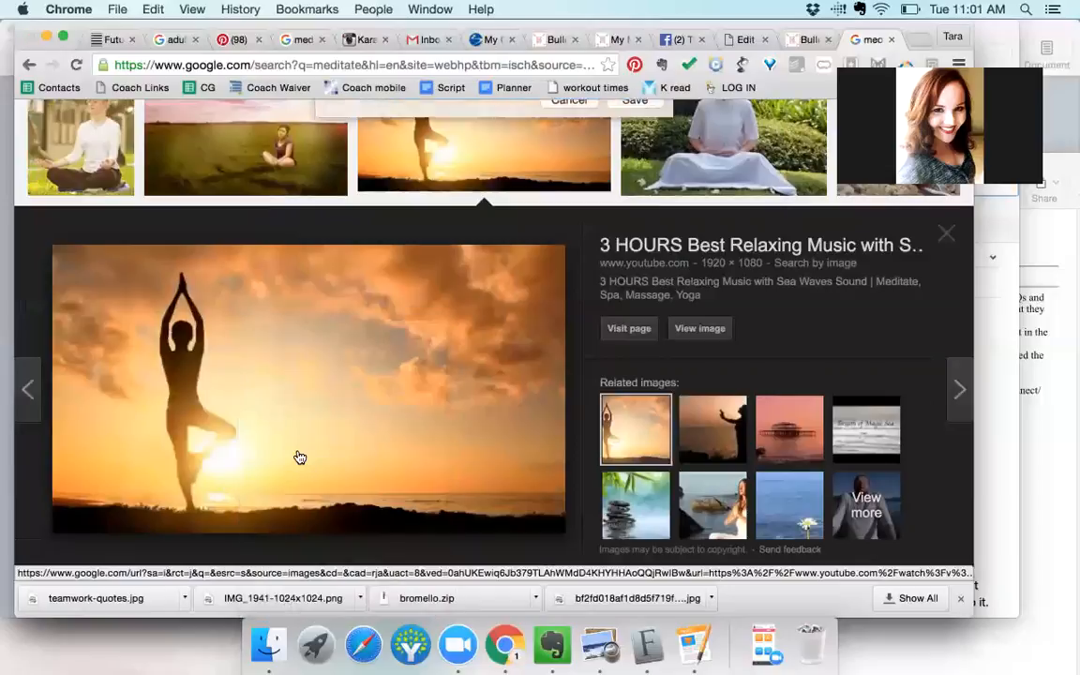
key(Return)
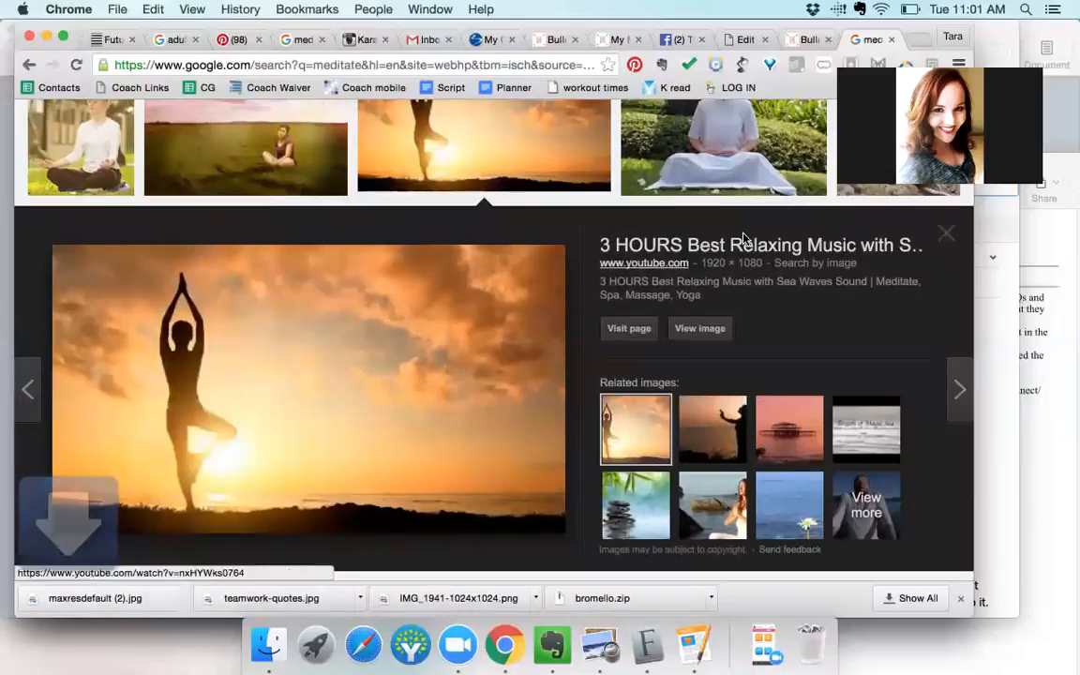
Open picmonkey.com in a new tab and start a new design on a square canvas.
click(921, 38)
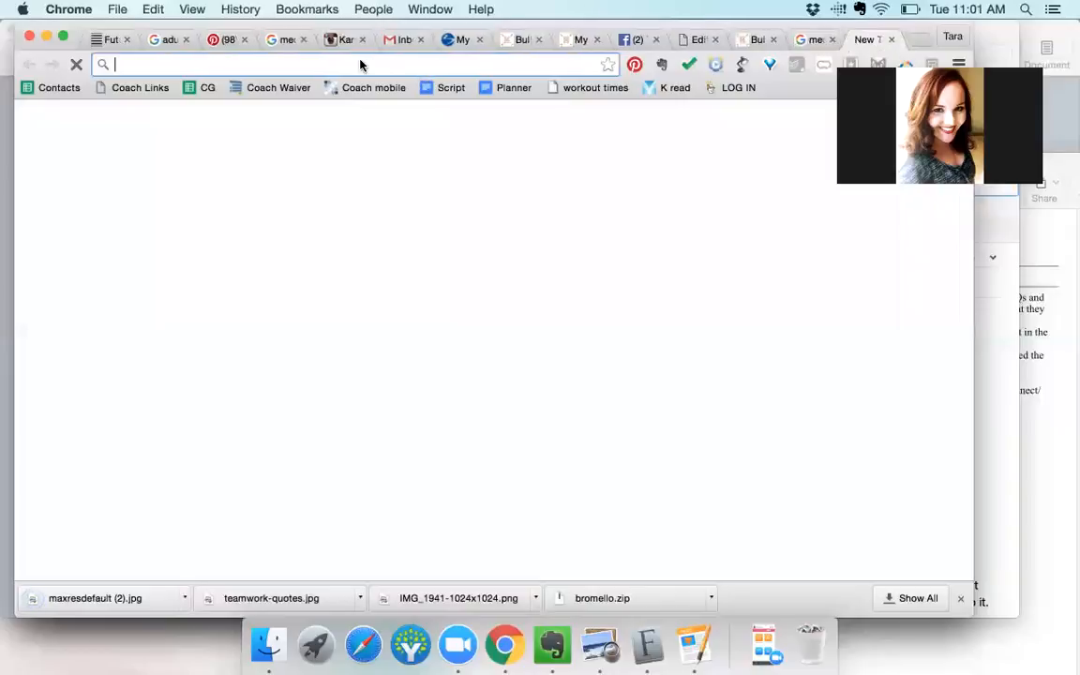
text(picmonkey.com)
key(Return)
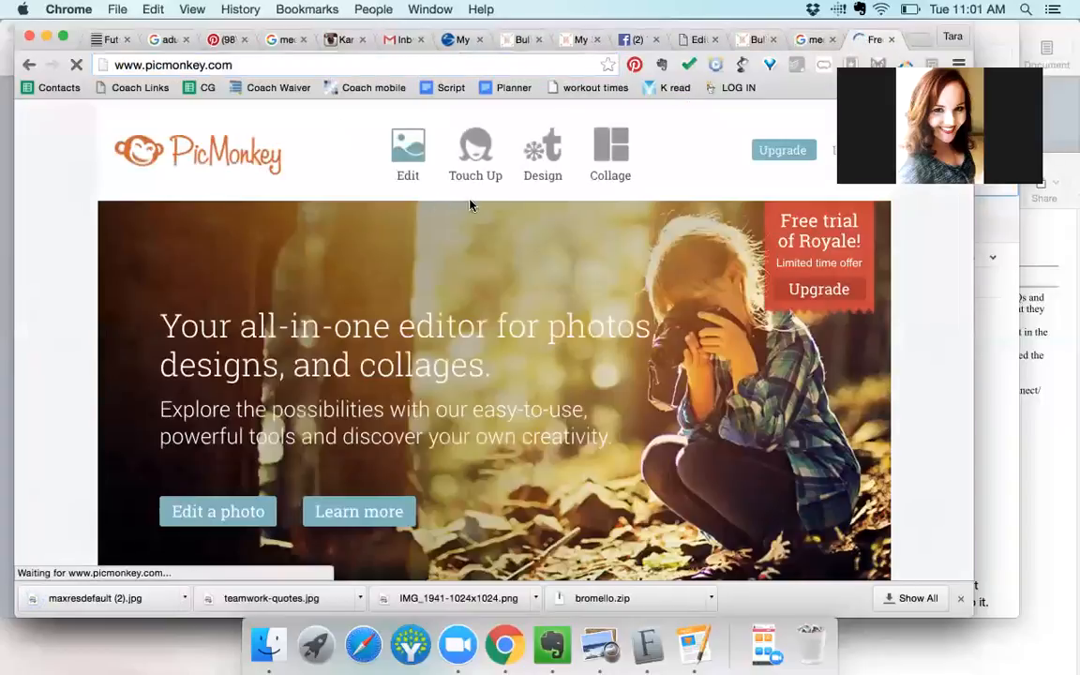
click(412, 157)
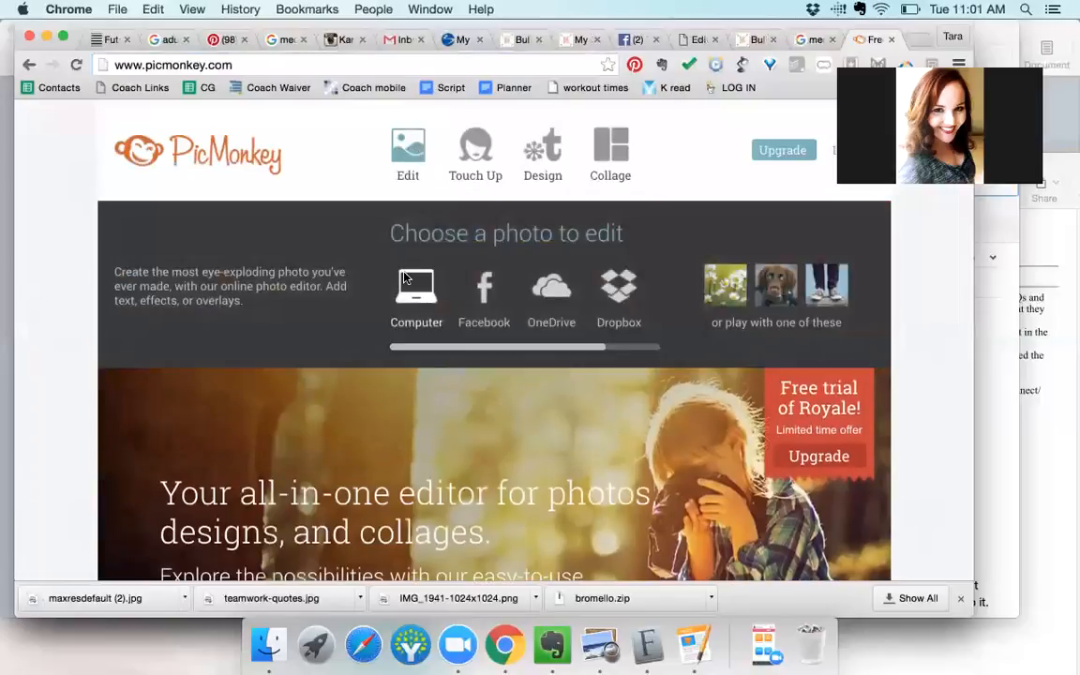
click(541, 171)
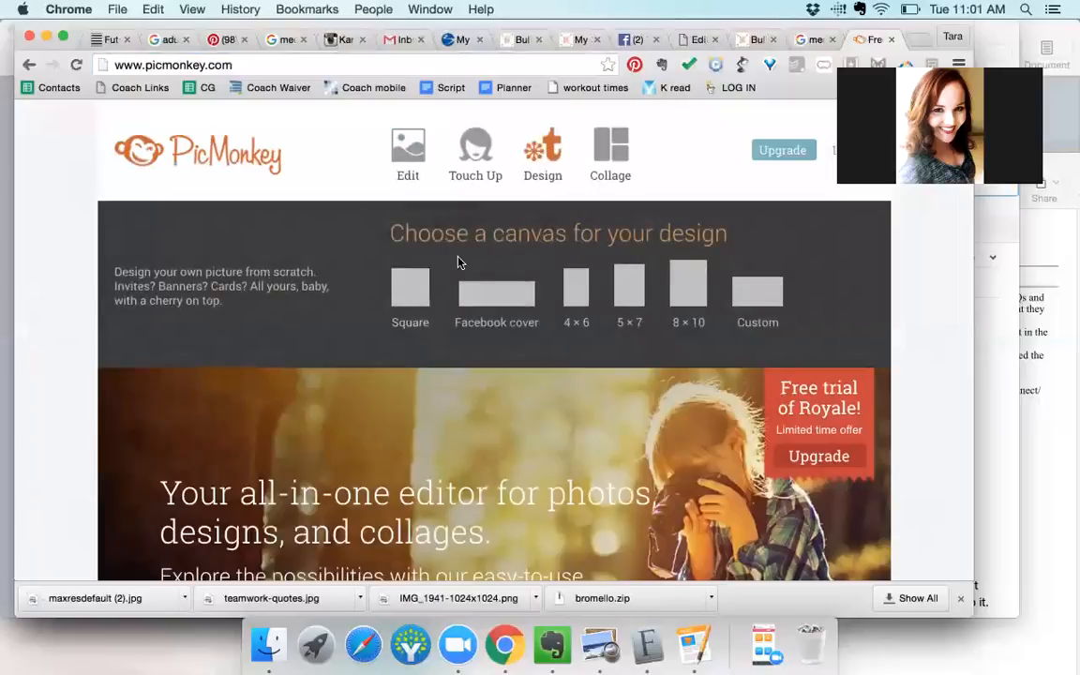
click(411, 287)
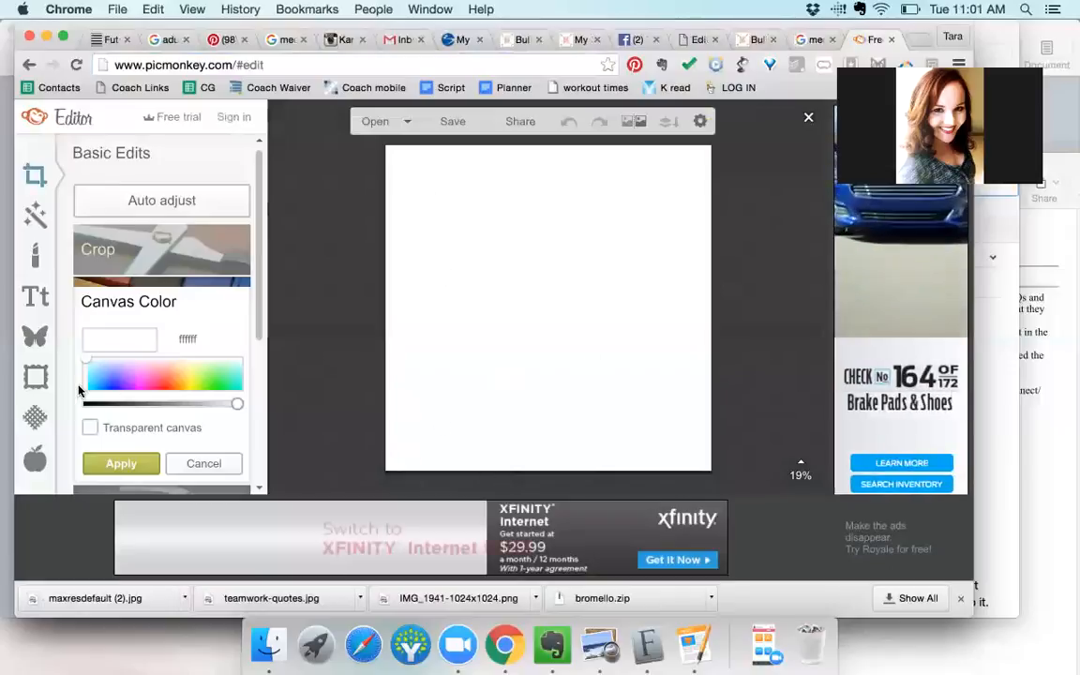
Add the downloaded image maxresdefault (2).jpg from the Downloads folder to the canvas as a custom overlay.
click(36, 337)
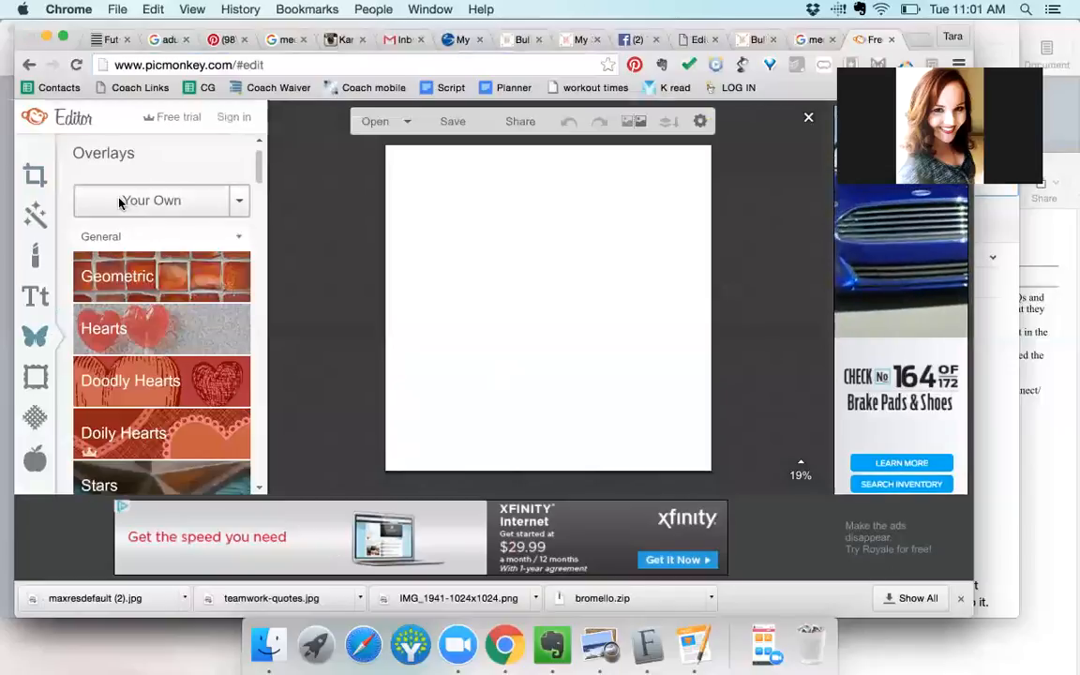
click(121, 201)
click(870, 514)
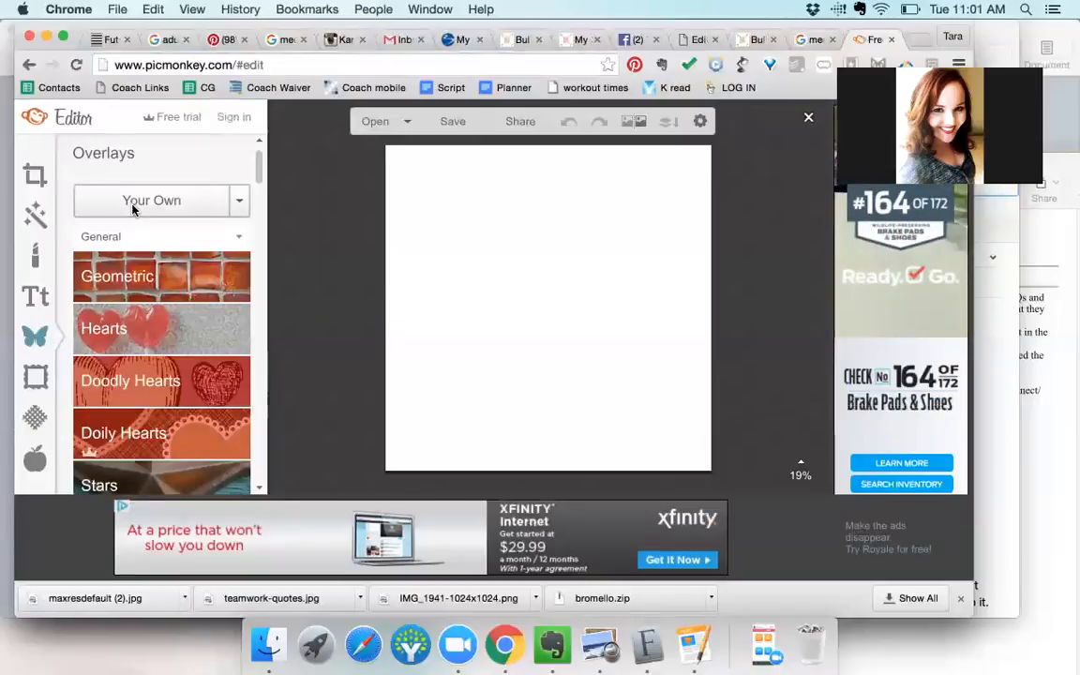
click(132, 211)
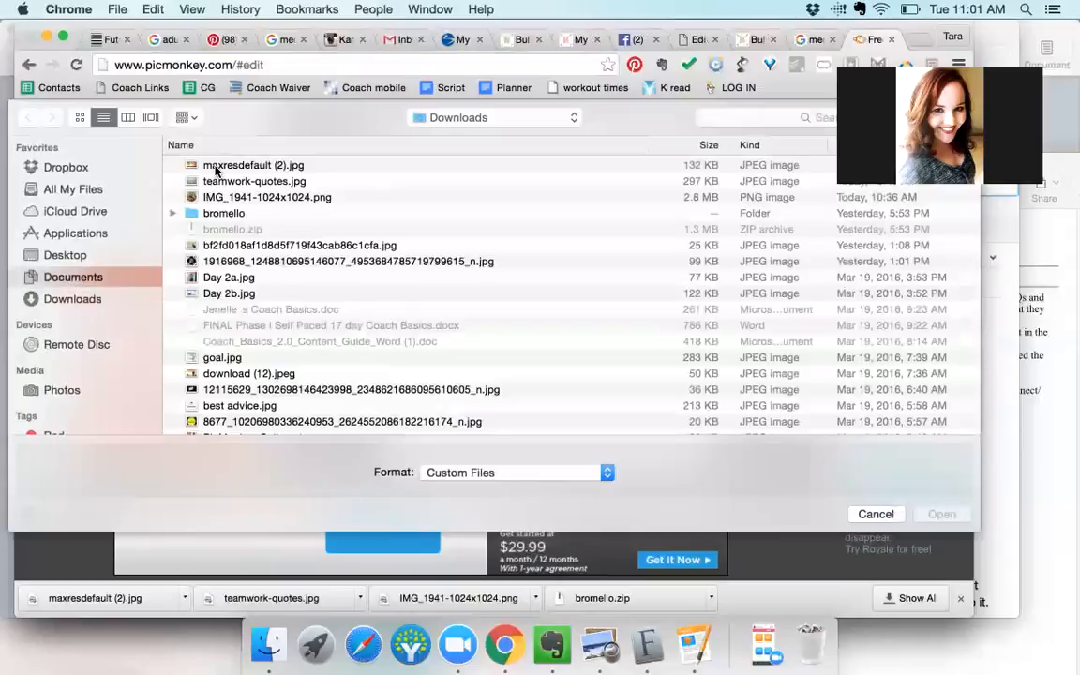
click(73, 299)
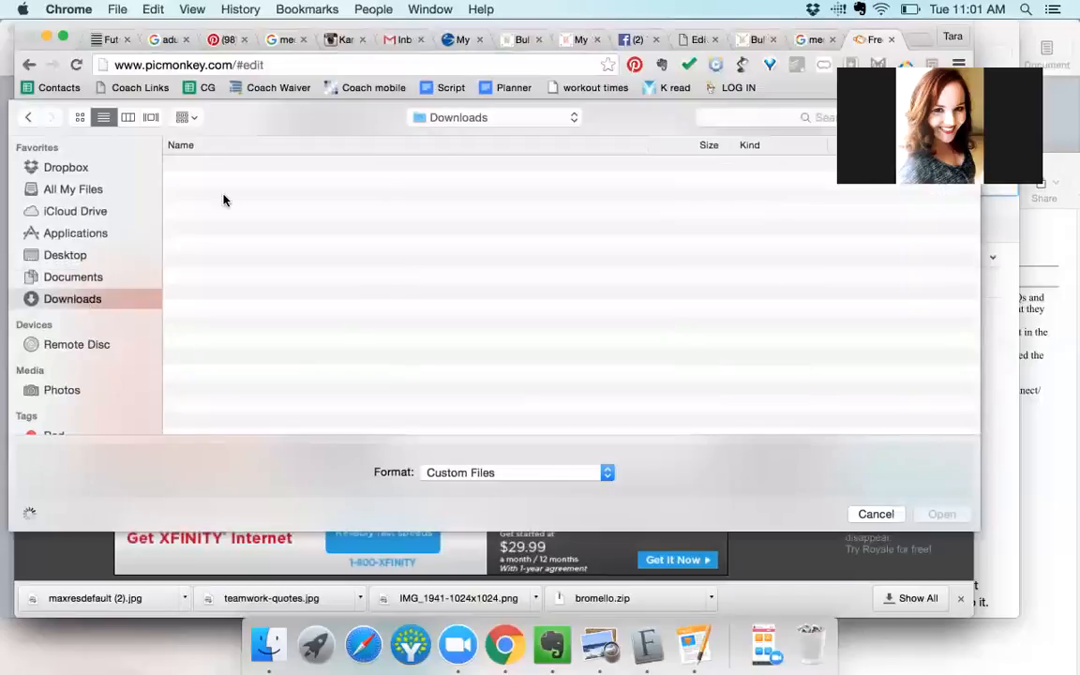
click(211, 167)
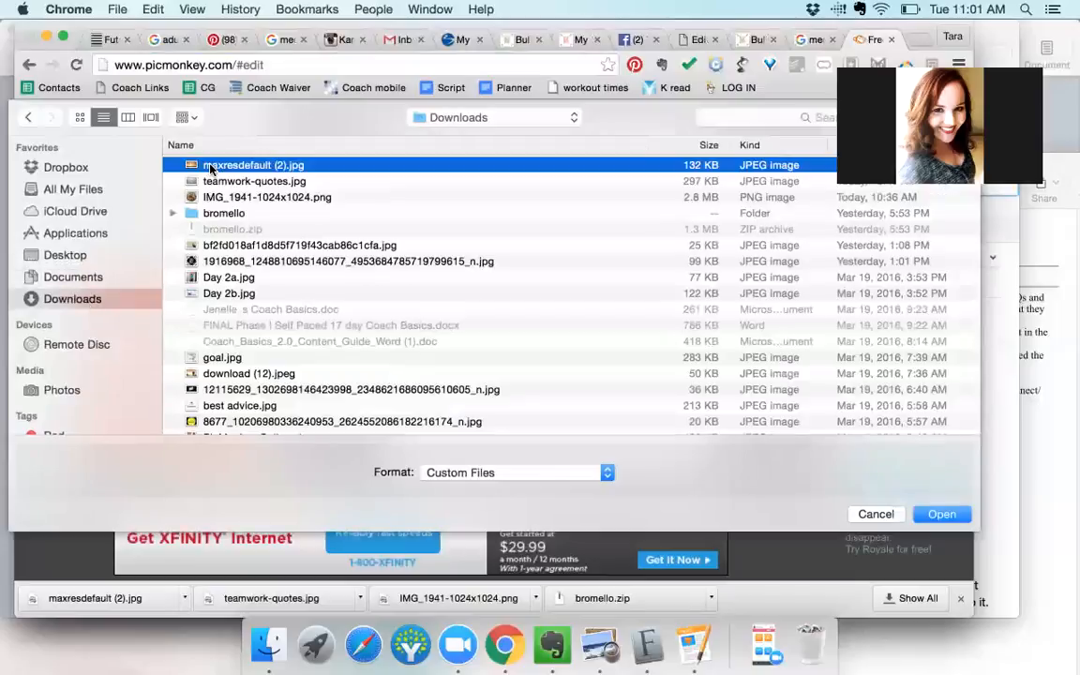
double_click(211, 168)
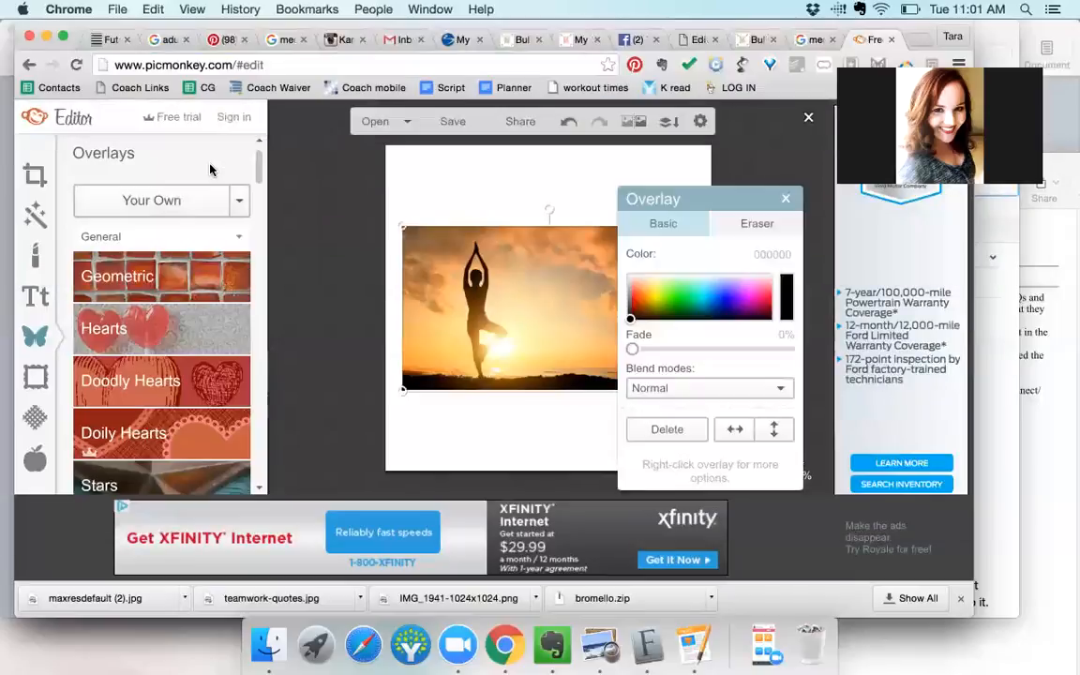
Enlarge and reposition the yoga photo overlay to cover the whole square canvas, and fade it into a pale background.
drag(400, 393, 148, 514)
drag(434, 429, 633, 350)
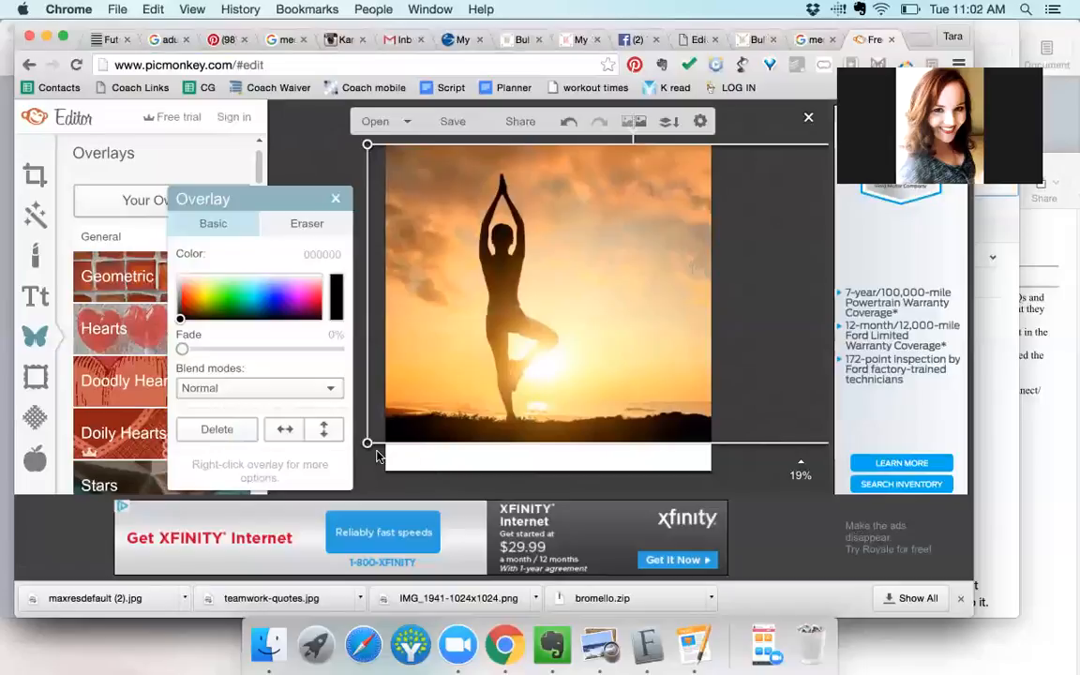
drag(368, 445, 316, 534)
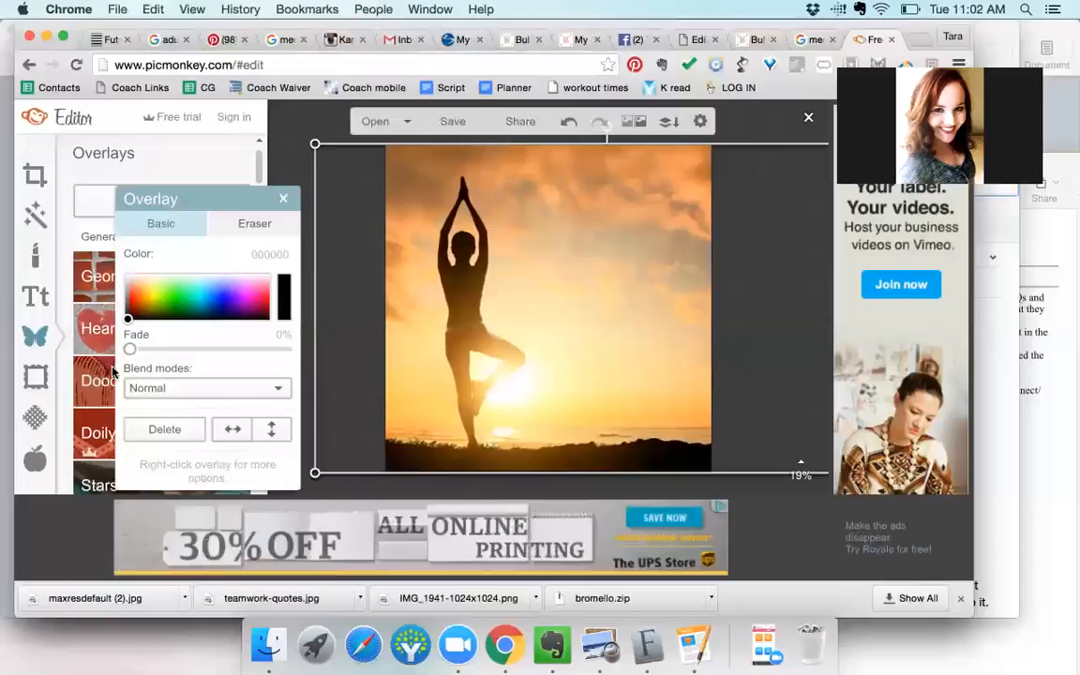
drag(133, 352, 240, 348)
click(283, 197)
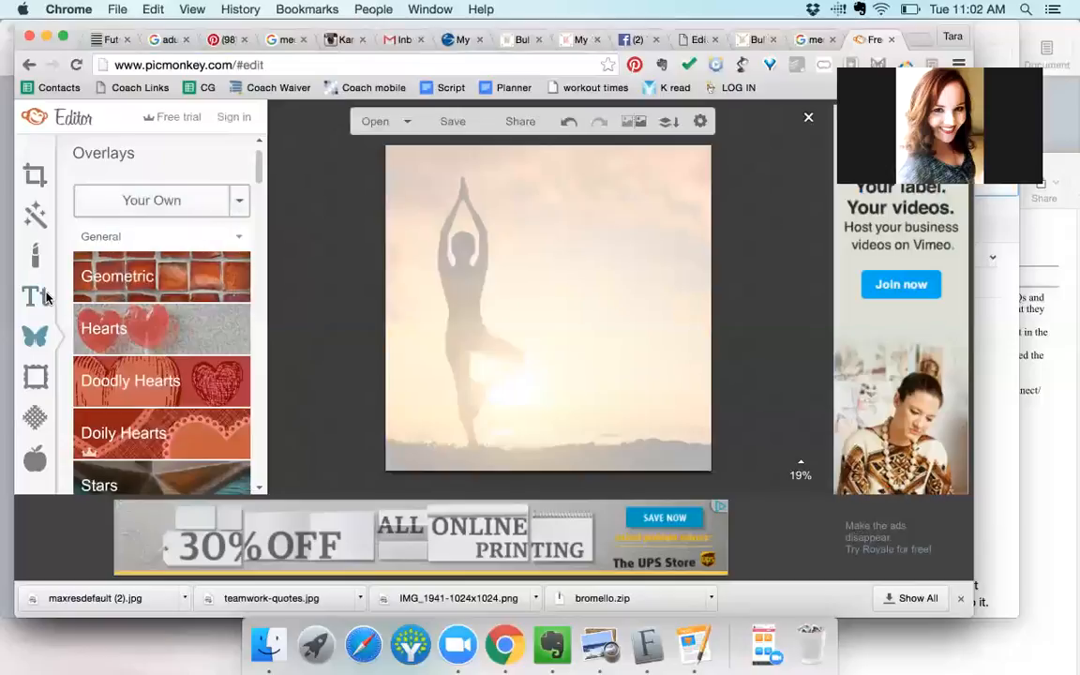
Add a text box in the League Gothic font reading "TAKE A SECOND PAUSE" to the canvas.
click(44, 296)
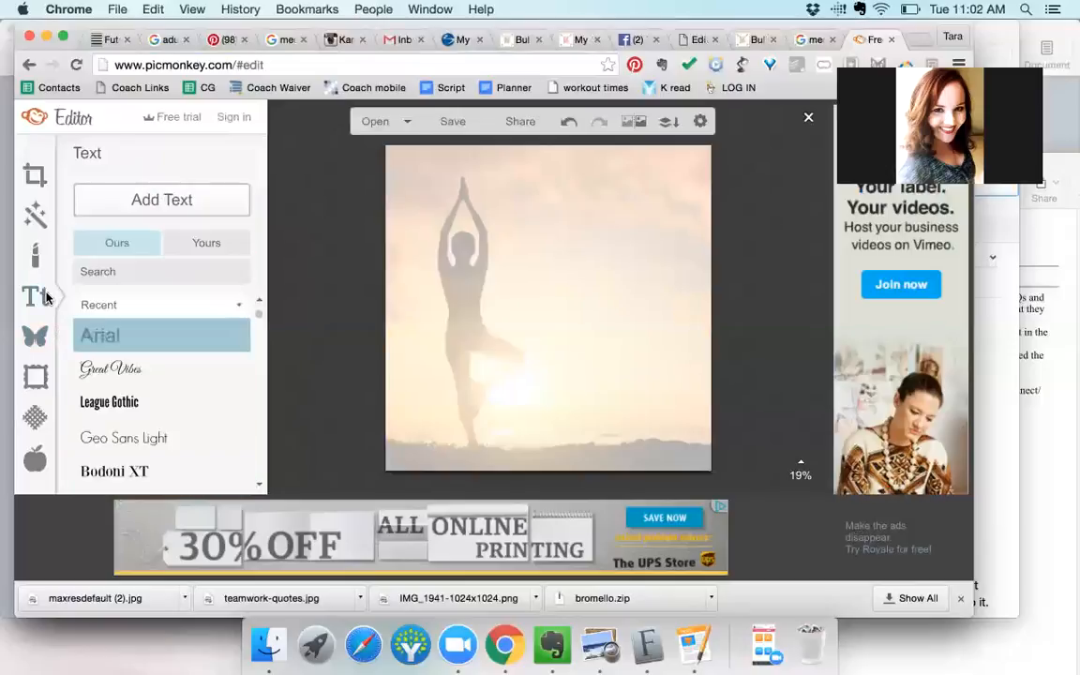
click(102, 403)
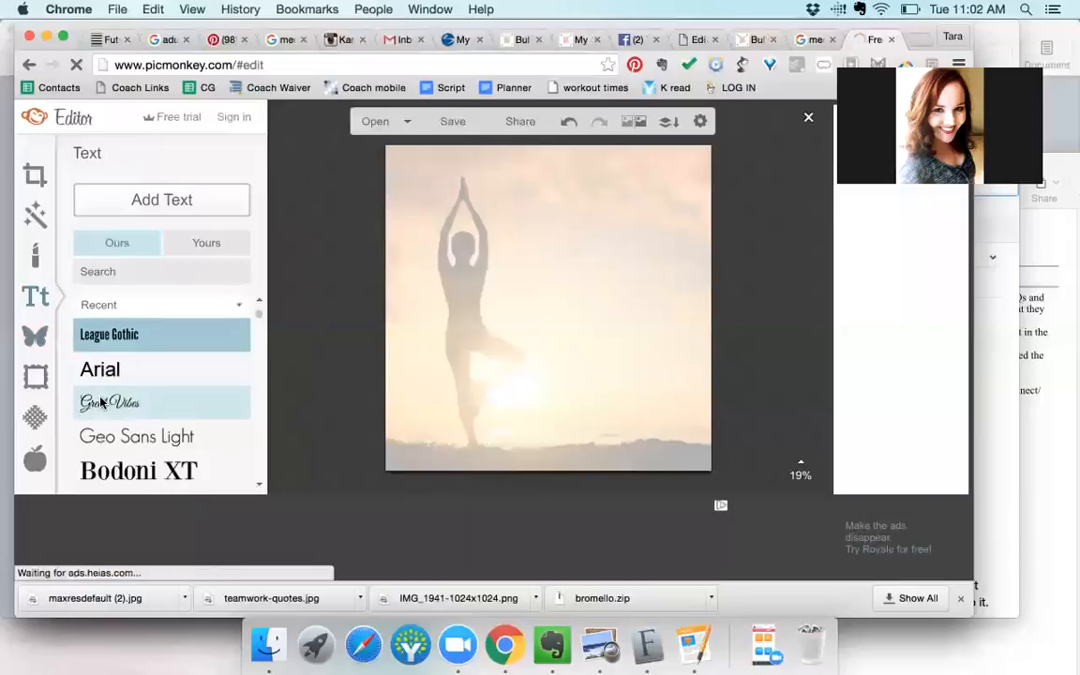
click(173, 201)
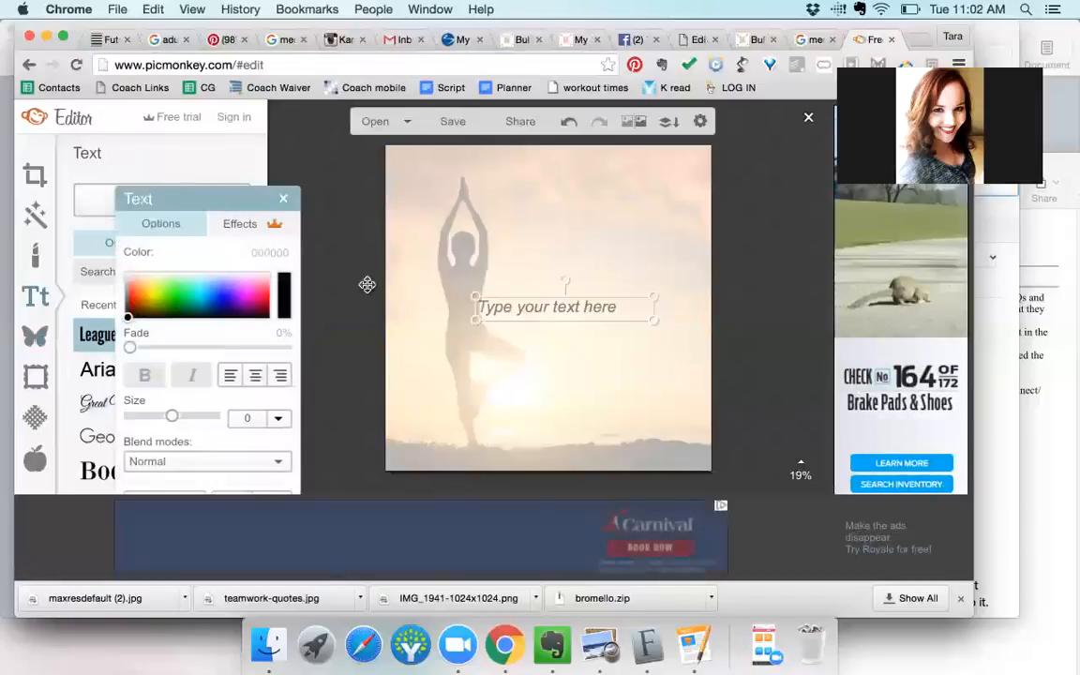
click(515, 309)
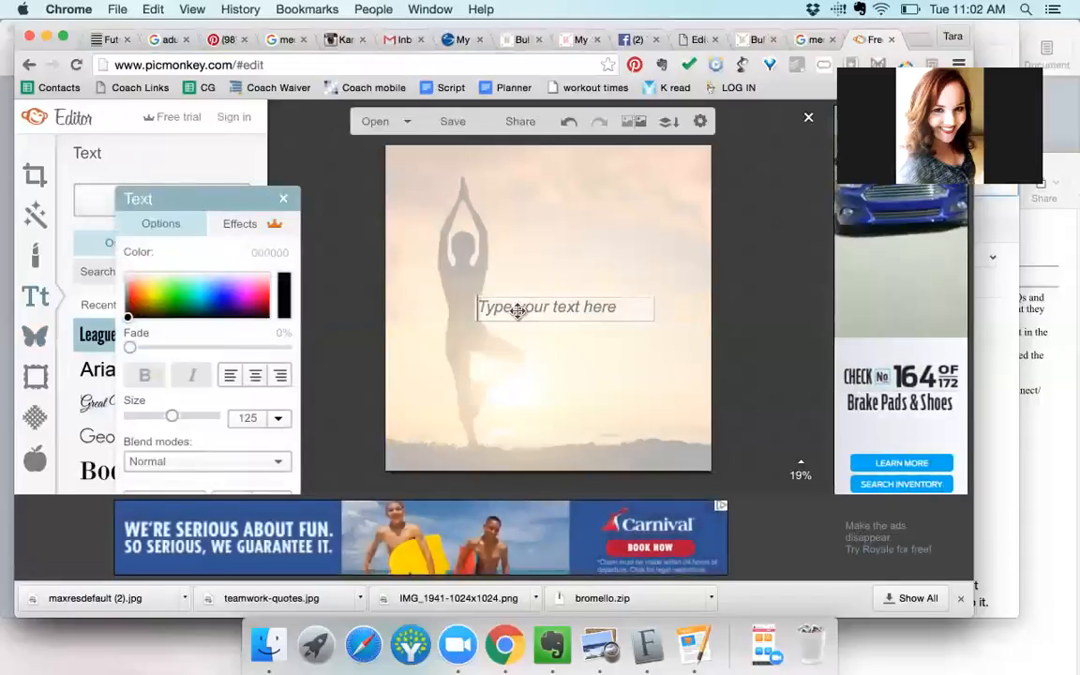
text(TAKE A)
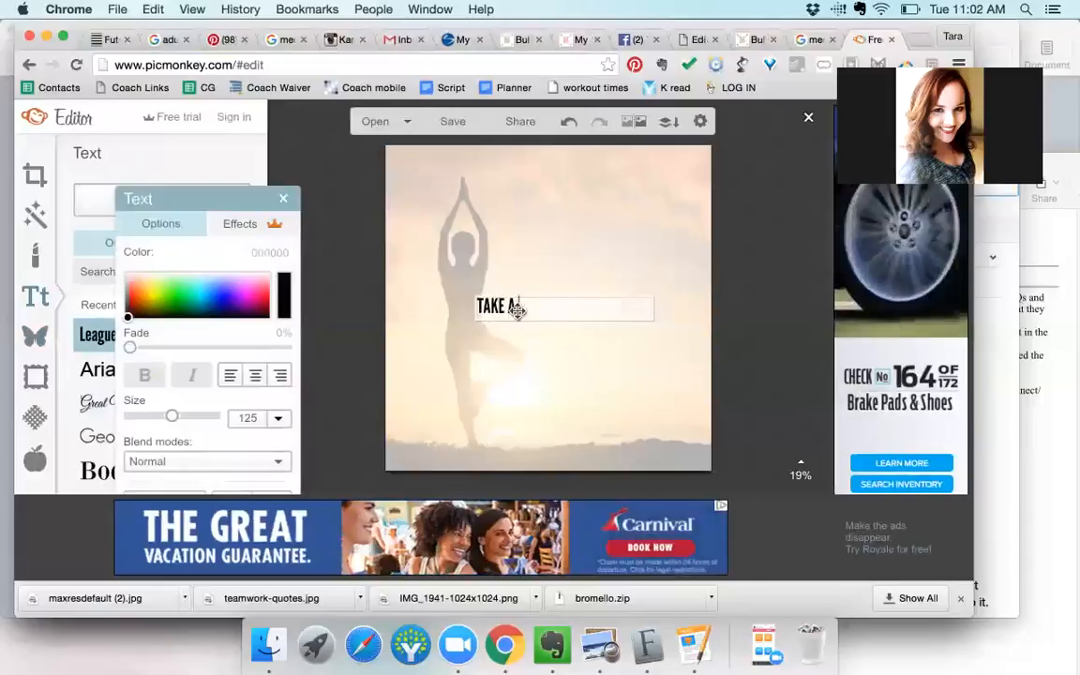
text( SECOND PAUSE)
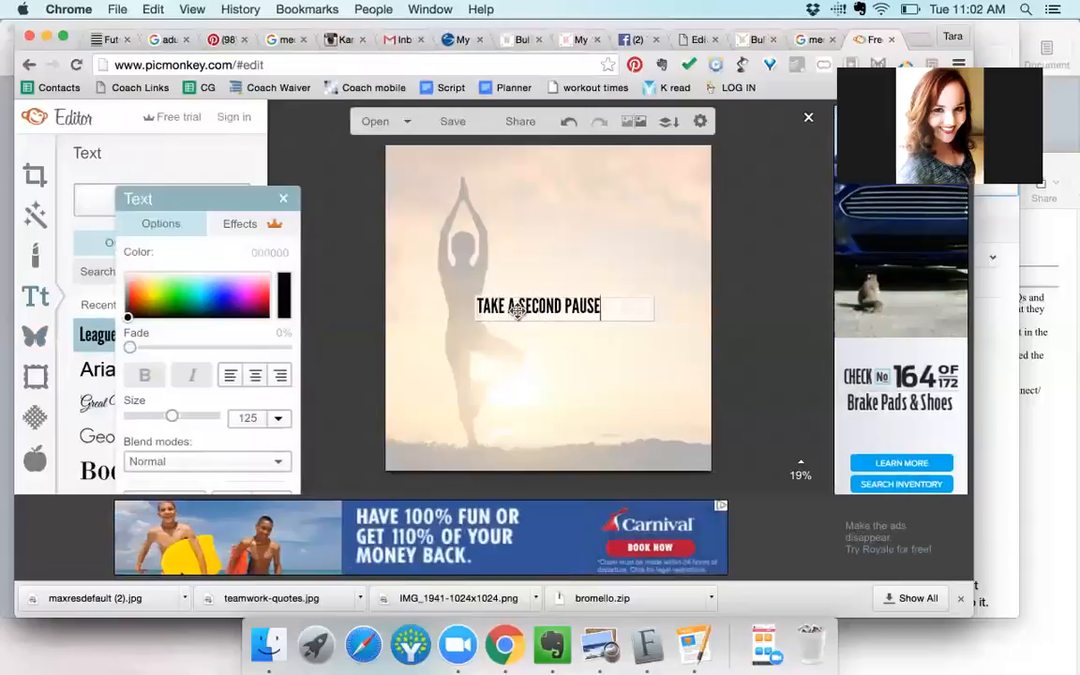
Centre-align the headline text, enlarge it to size 395 and move it to the empty area beside the yoga silhouette.
key(super+a)
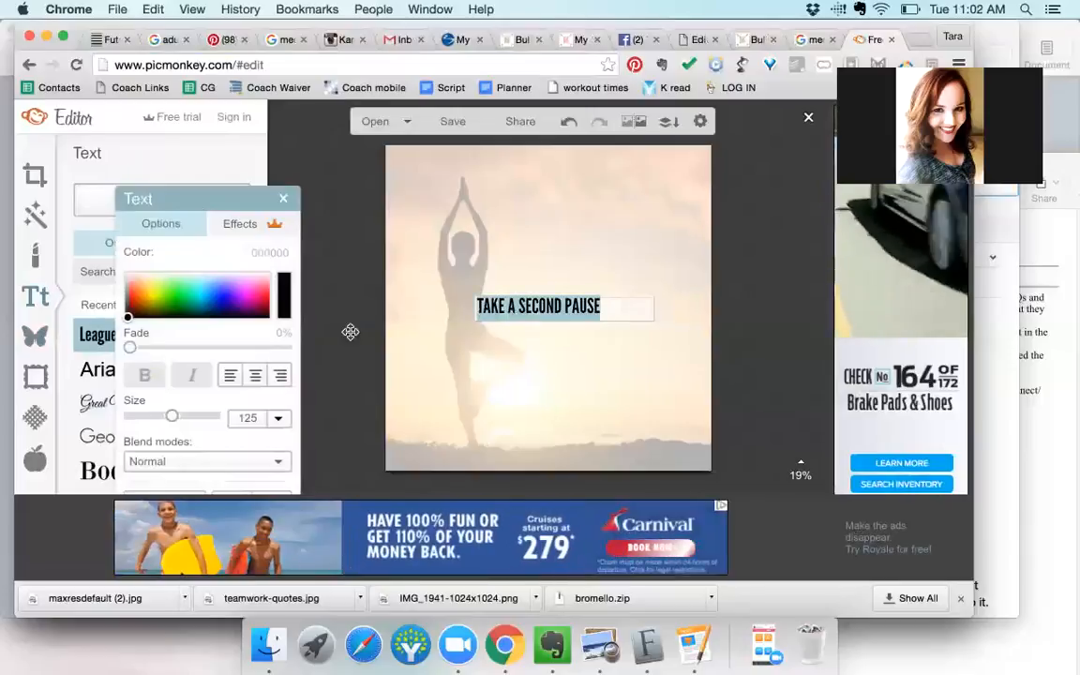
click(255, 375)
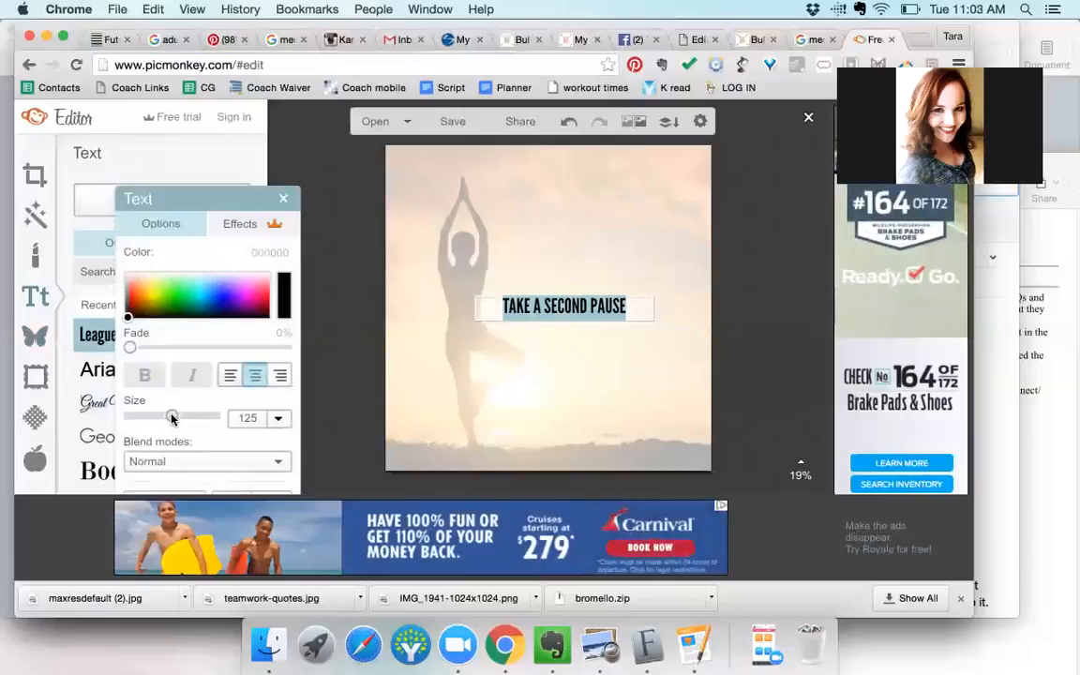
drag(184, 418, 207, 420)
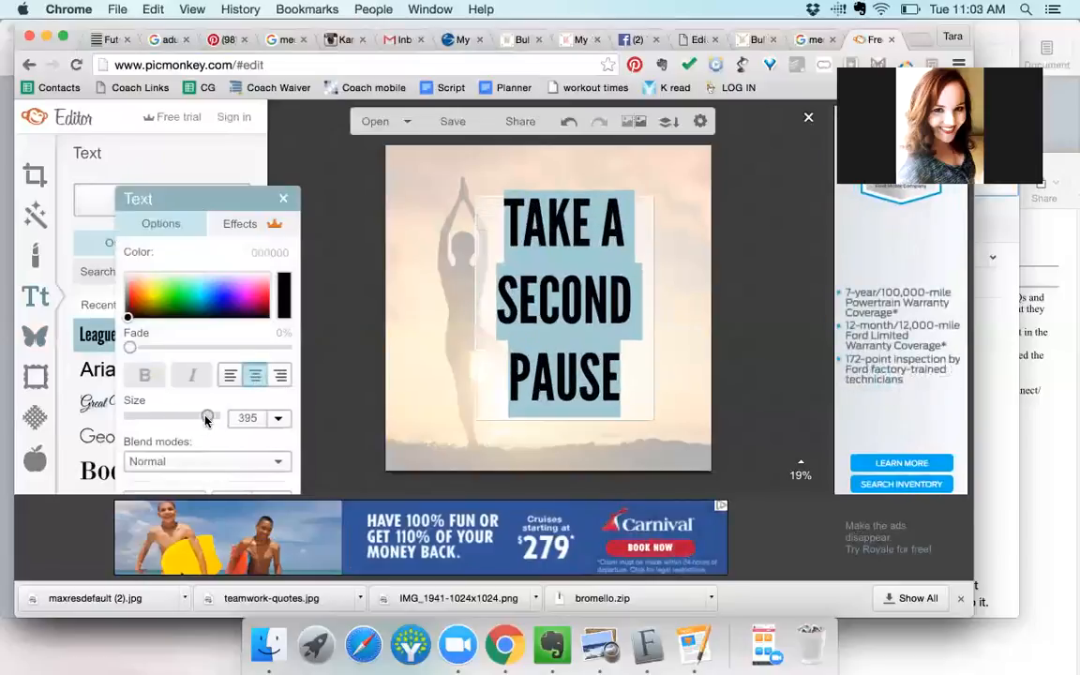
click(412, 316)
drag(520, 315, 566, 302)
Insert an "&" after the word "SECOND" in the headline.
click(570, 340)
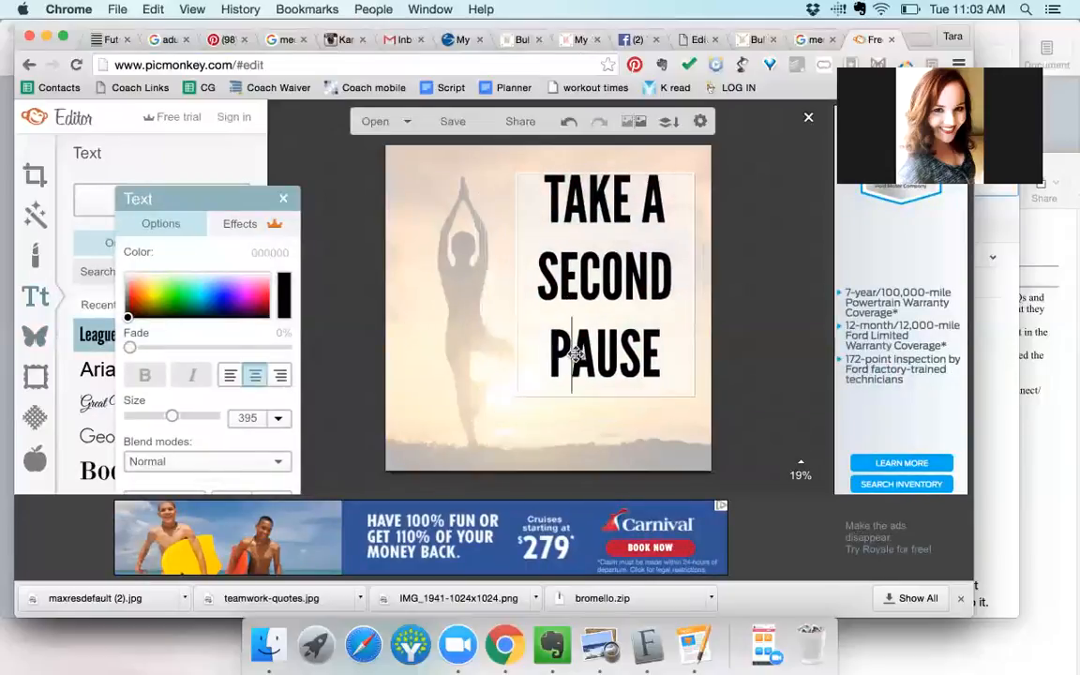
click(675, 276)
text(&)
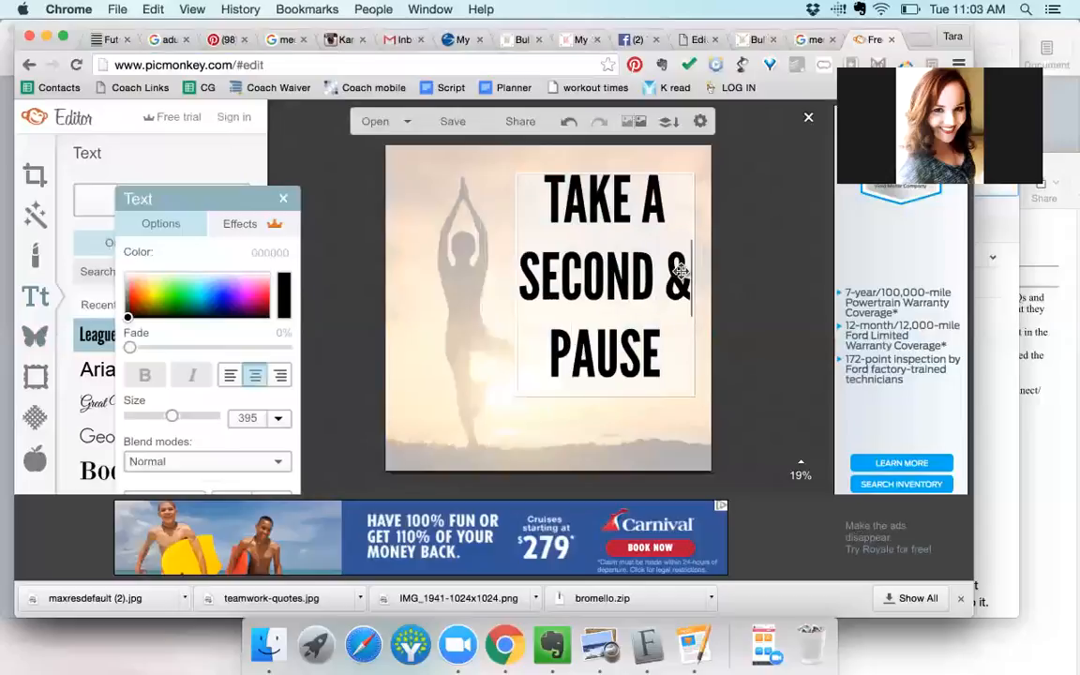
Restyle the headline's last word in teal 00a5a5 and the Great Vibes font, rewriting it as "Pause".
drag(660, 351, 491, 321)
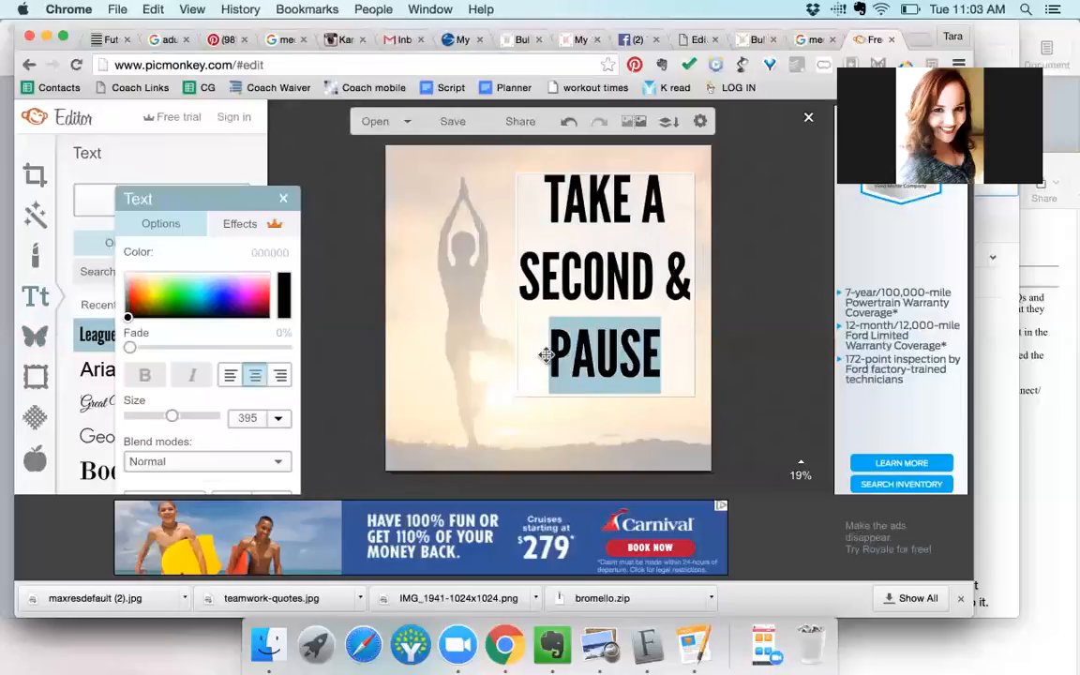
click(284, 254)
key(Return)
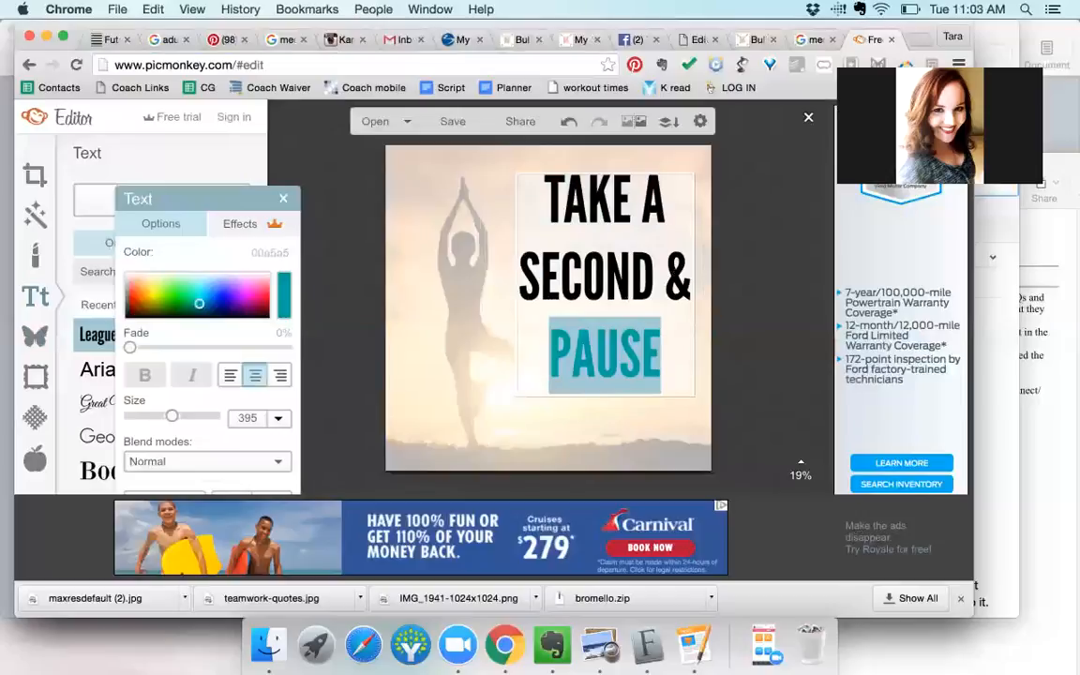
click(94, 403)
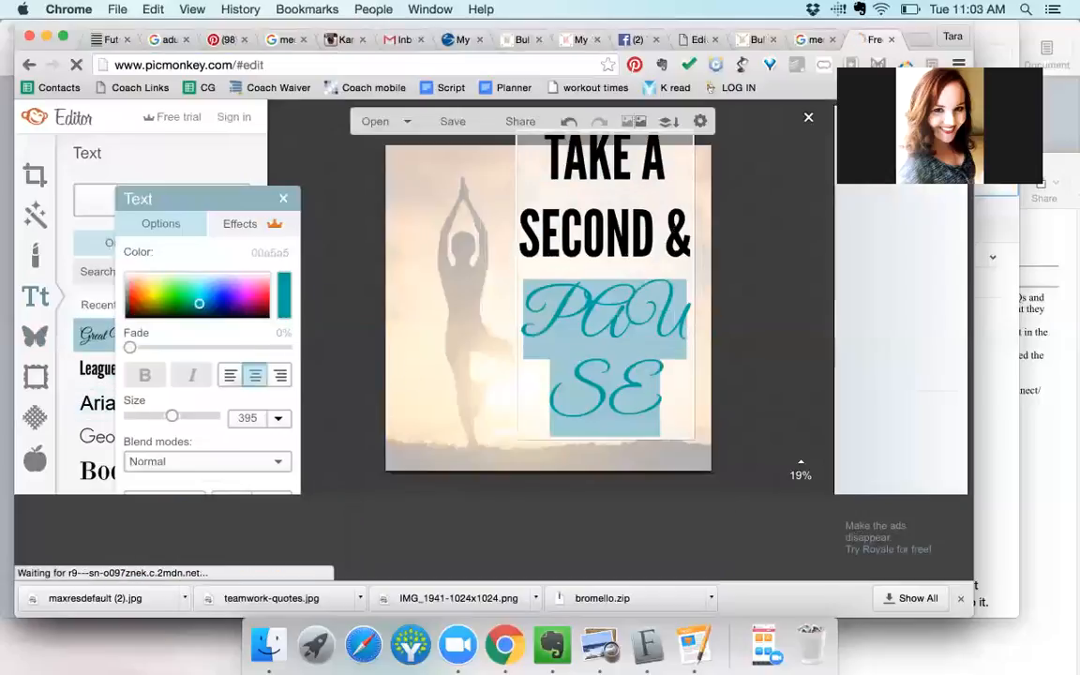
text(Pause)
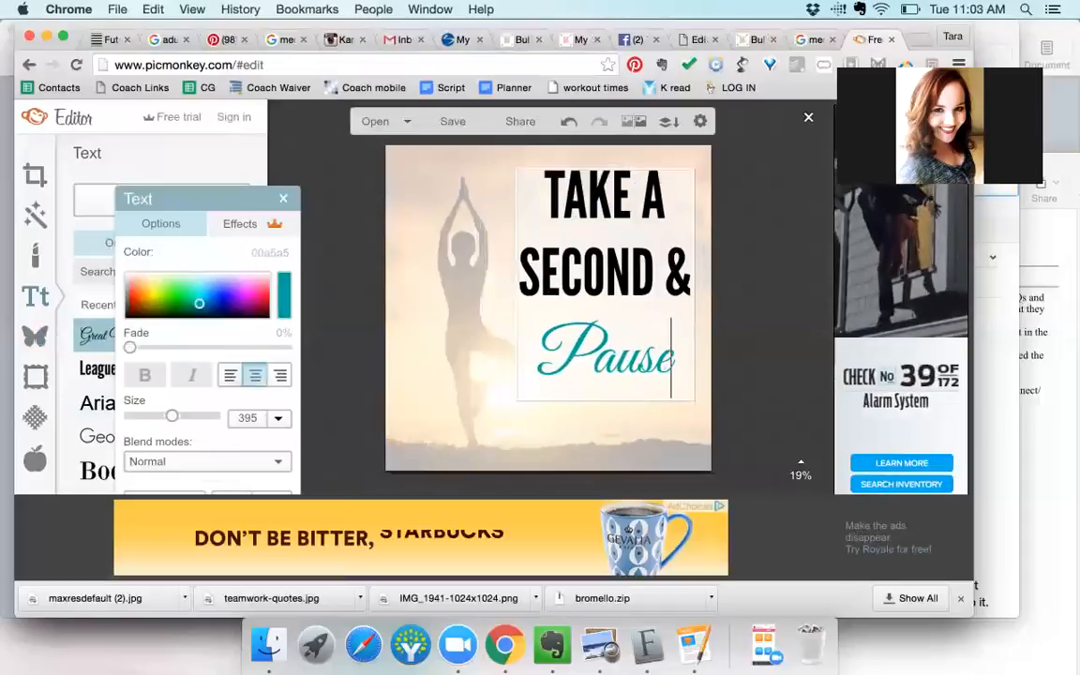
click(324, 332)
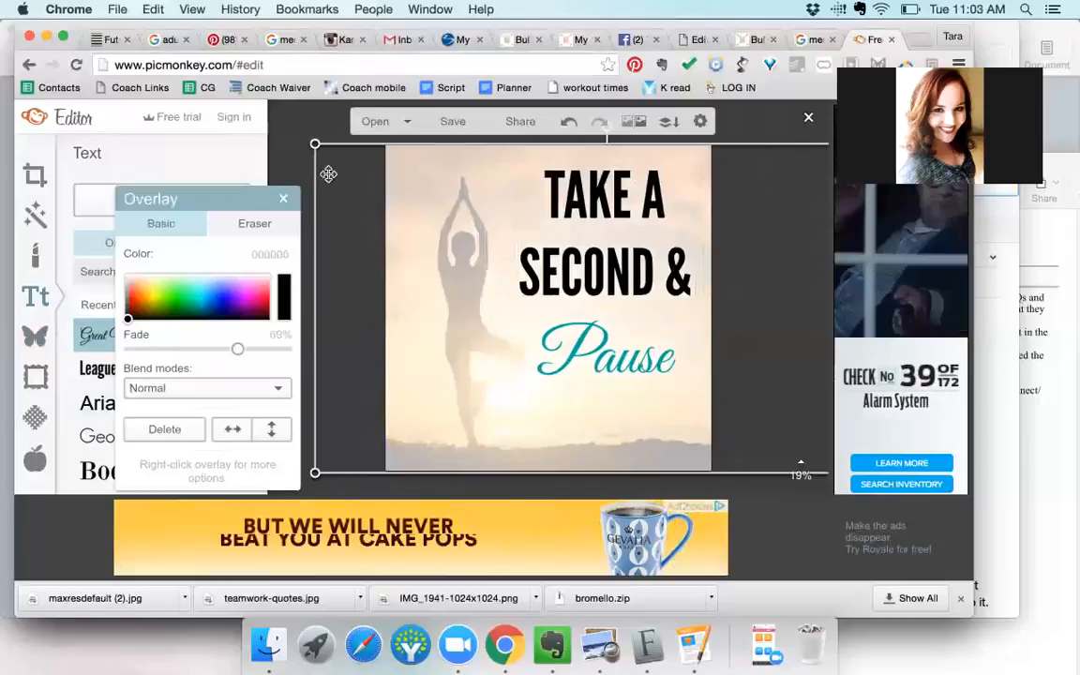
click(289, 150)
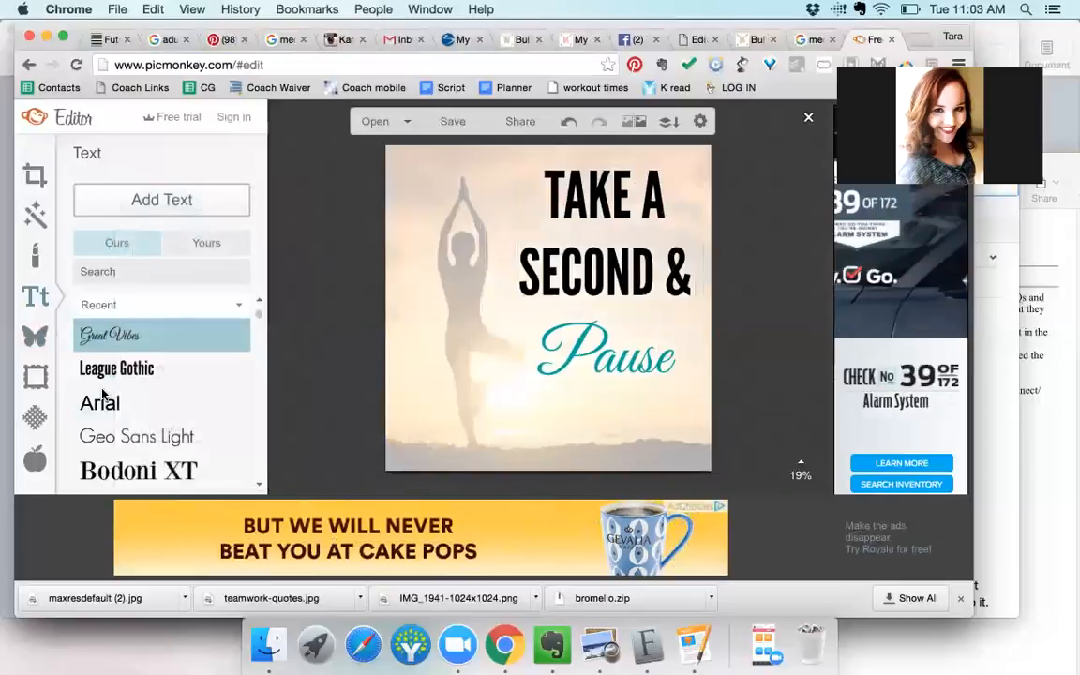
click(126, 436)
click(160, 200)
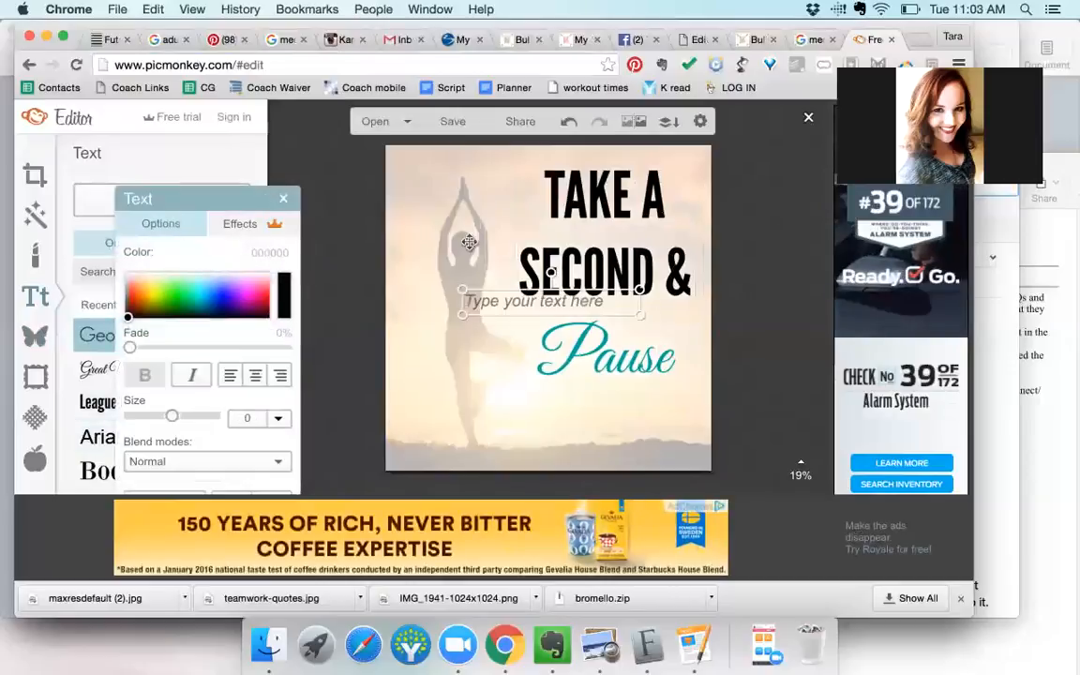
text(www.fitbaby.com)
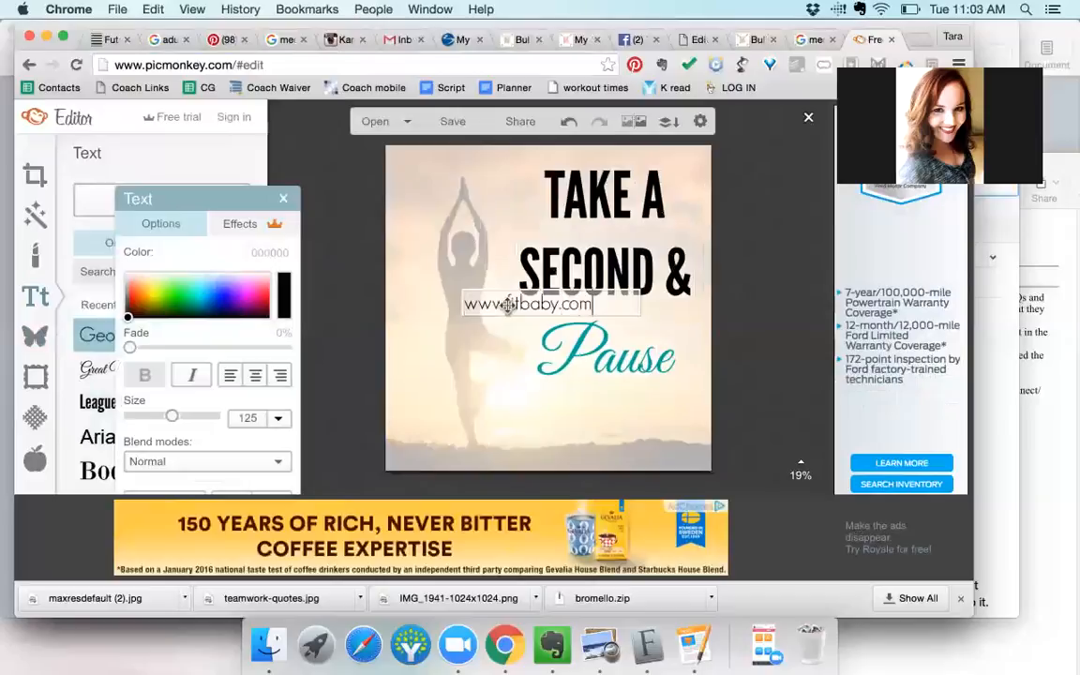
key(super+a)
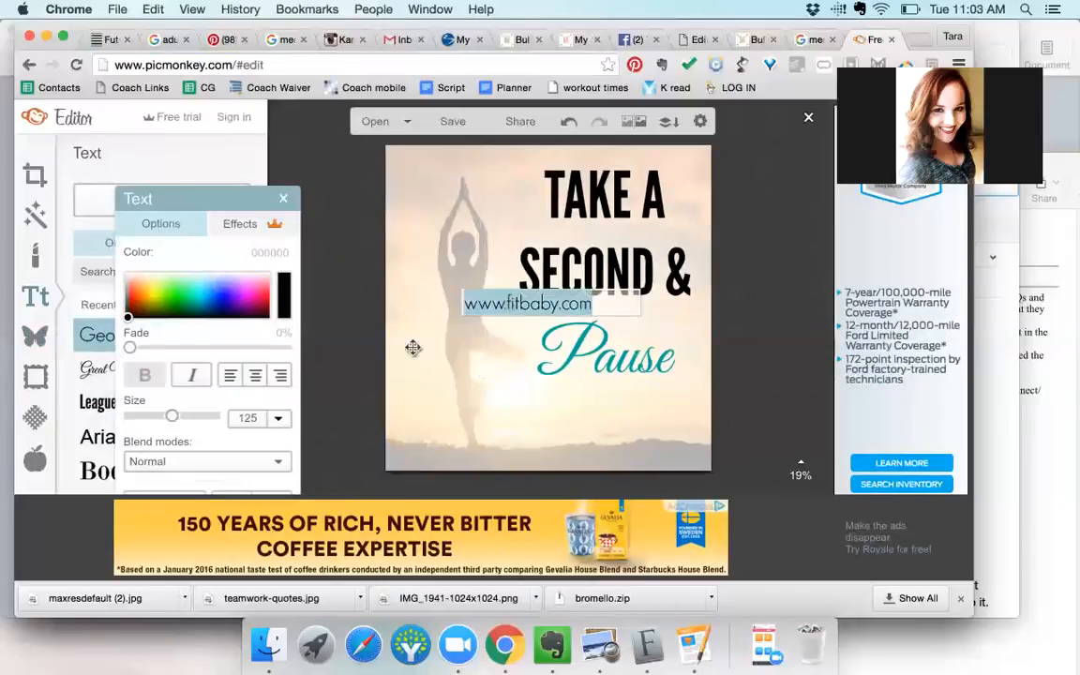
click(255, 374)
click(323, 319)
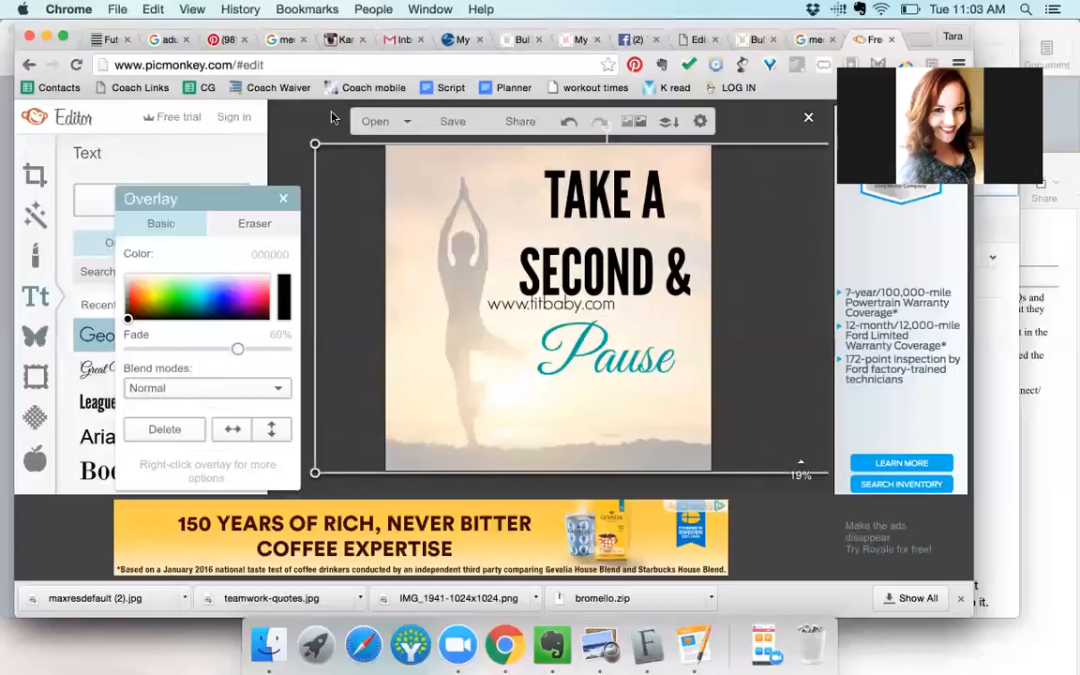
Move the web address to the bottom centre of the canvas and shift the background photo slightly left.
mouse_move(495, 302)
mouse_down()
mouse_move(463, 401)
mouse_move(504, 266)
mouse_move(489, 300)
mouse_up()
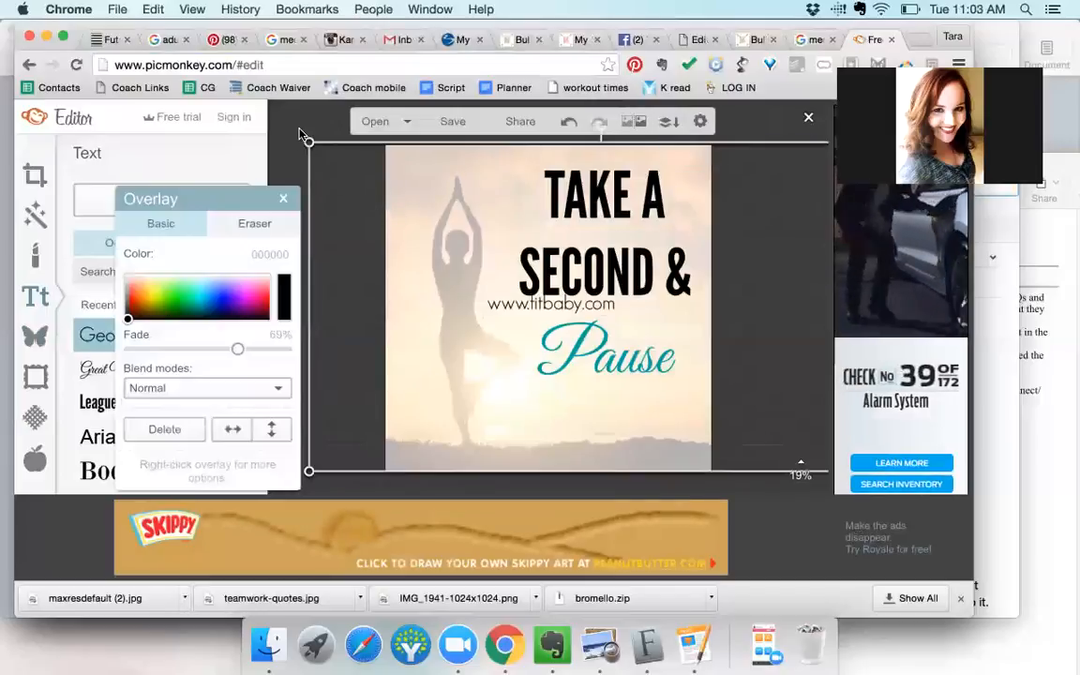
drag(410, 290, 719, 477)
click(499, 300)
drag(499, 300, 485, 452)
drag(653, 416, 333, 226)
click(333, 227)
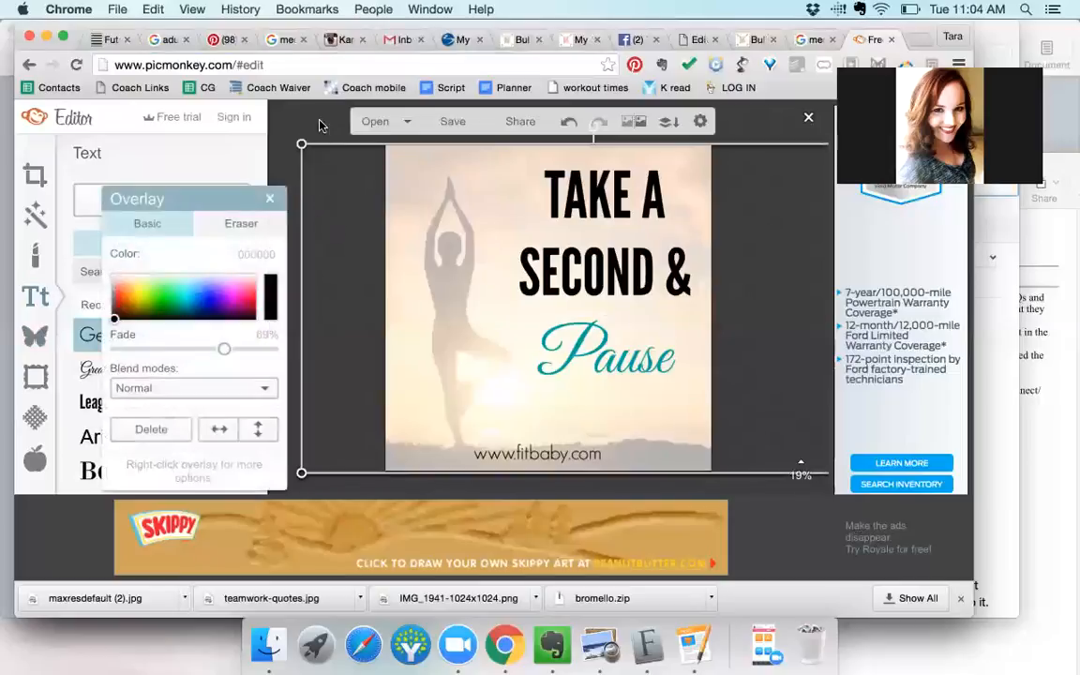
Save the finished graphic to the Downloads folder as a JPEG named pause.
click(454, 122)
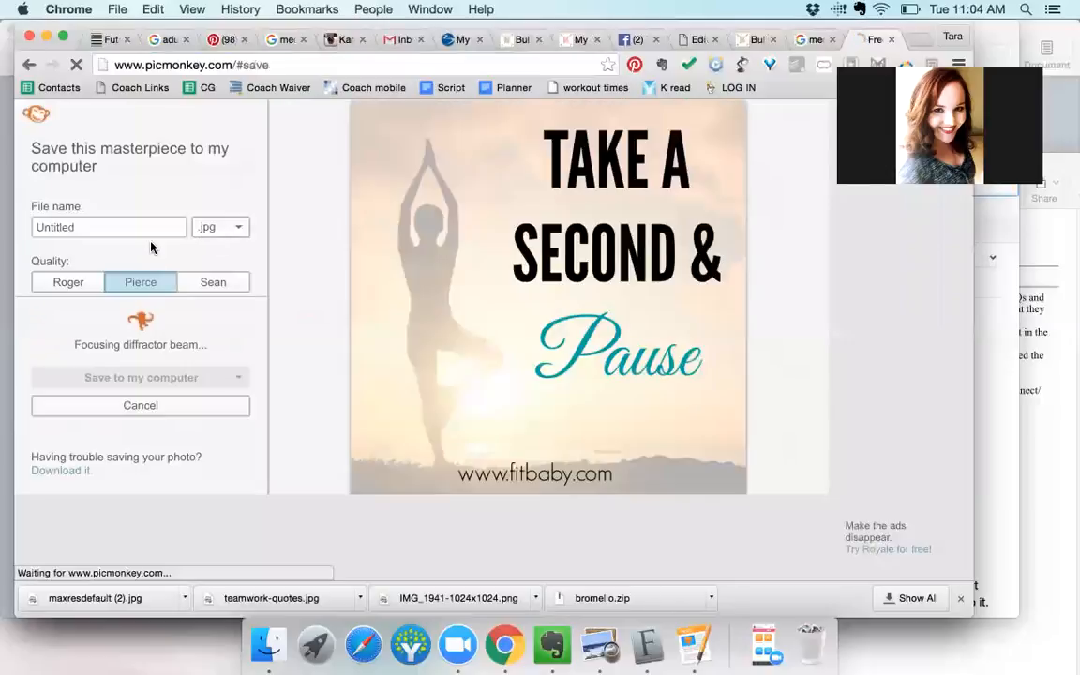
drag(92, 224, 9, 233)
text(p)
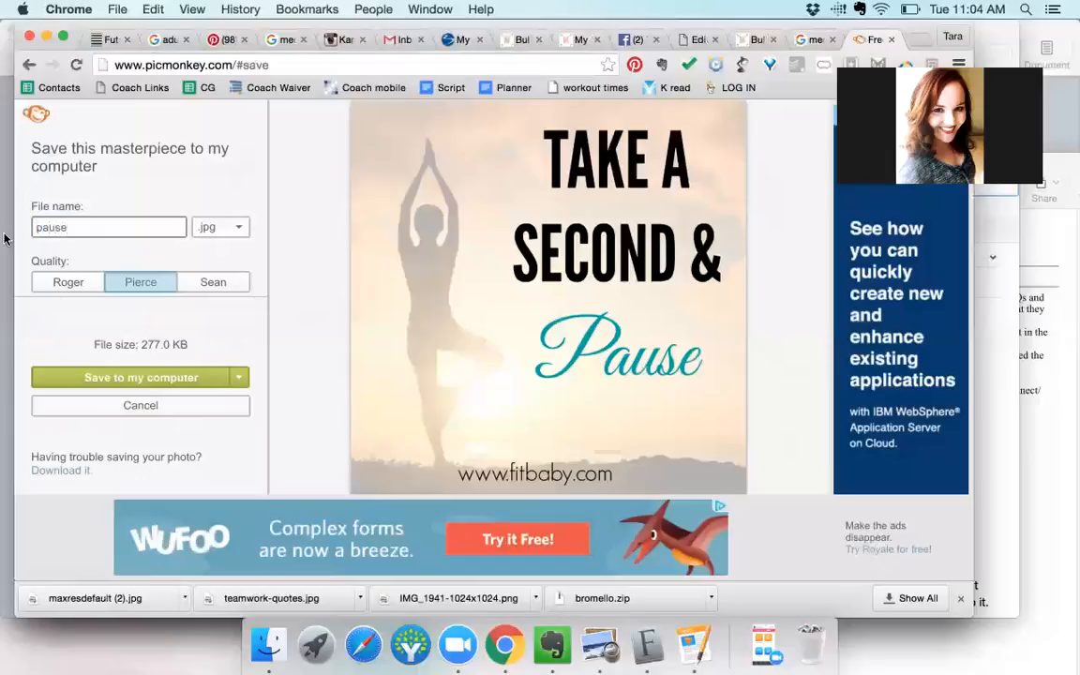
text(ause)
click(114, 371)
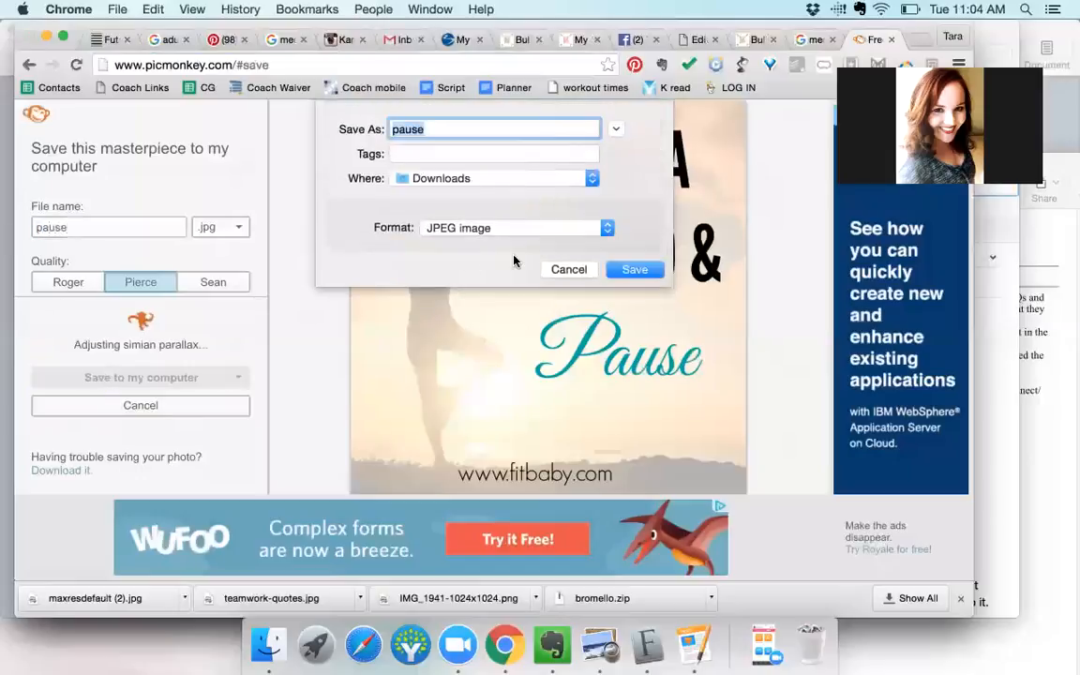
click(633, 270)
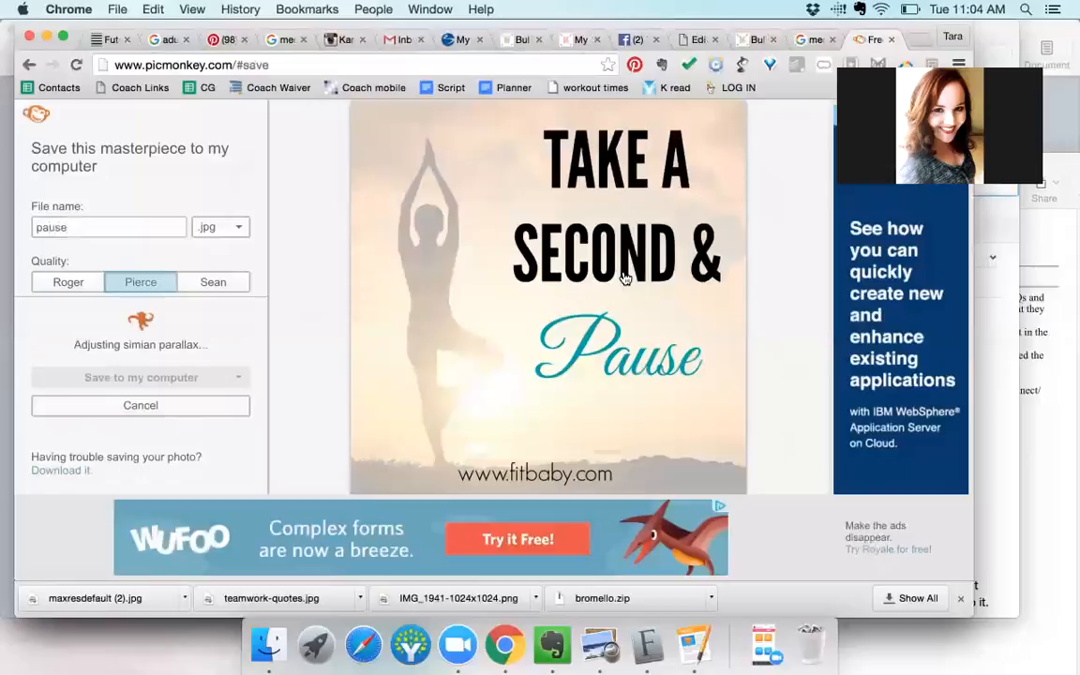